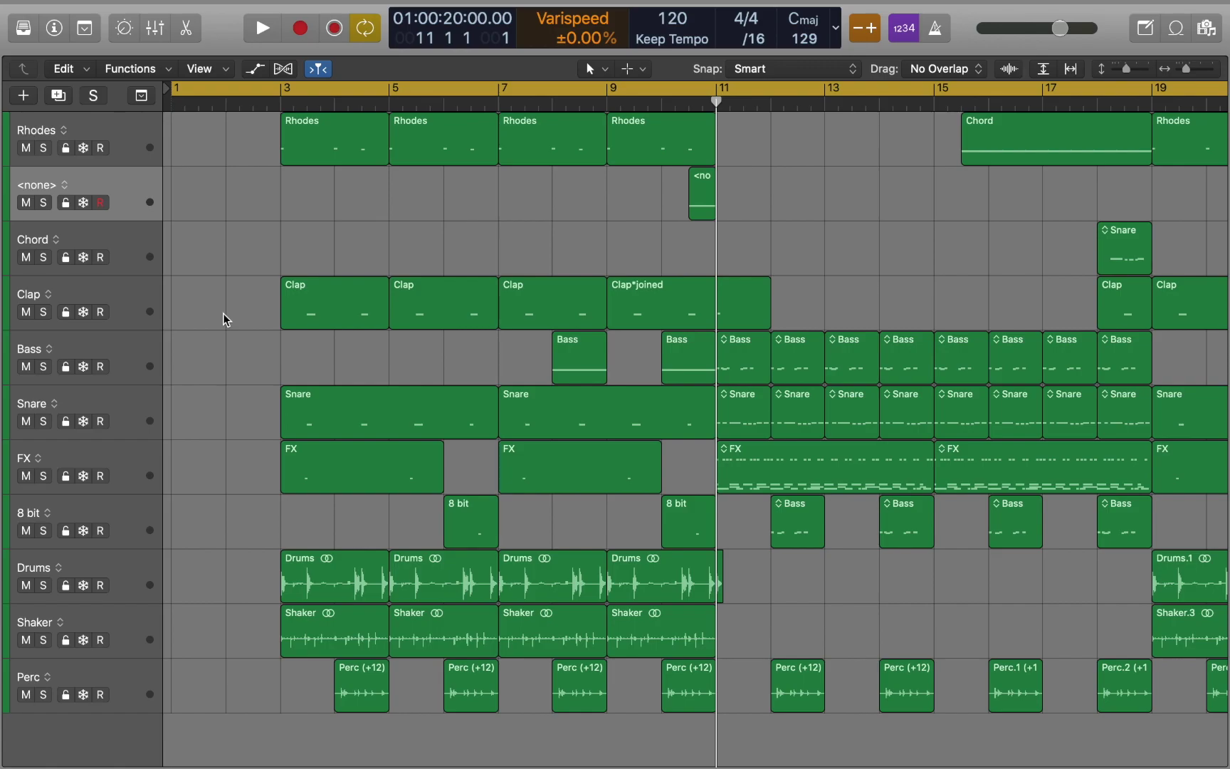
- Rename the unnamed track to 'Synth'
{"action": "double_click", "coordinate": [32, 184]}
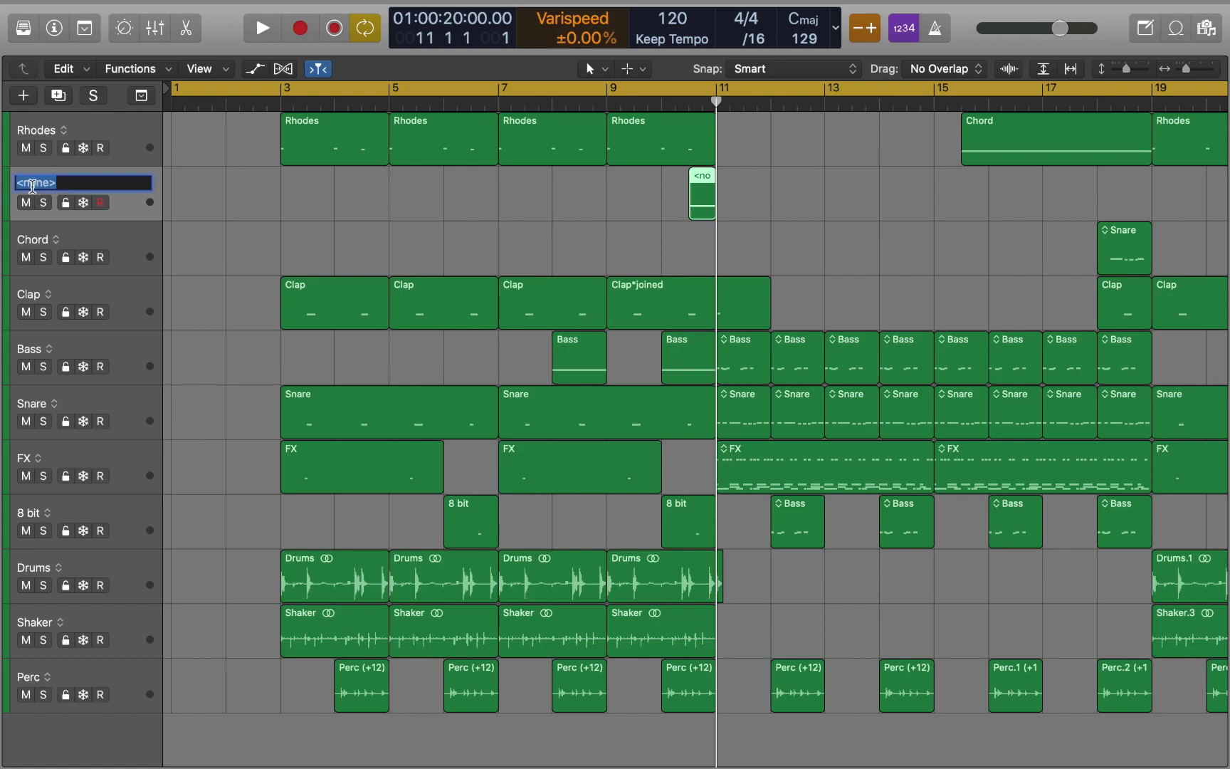
{"action": "type", "text": "Synth"}
{"action": "key", "text": "Return"}
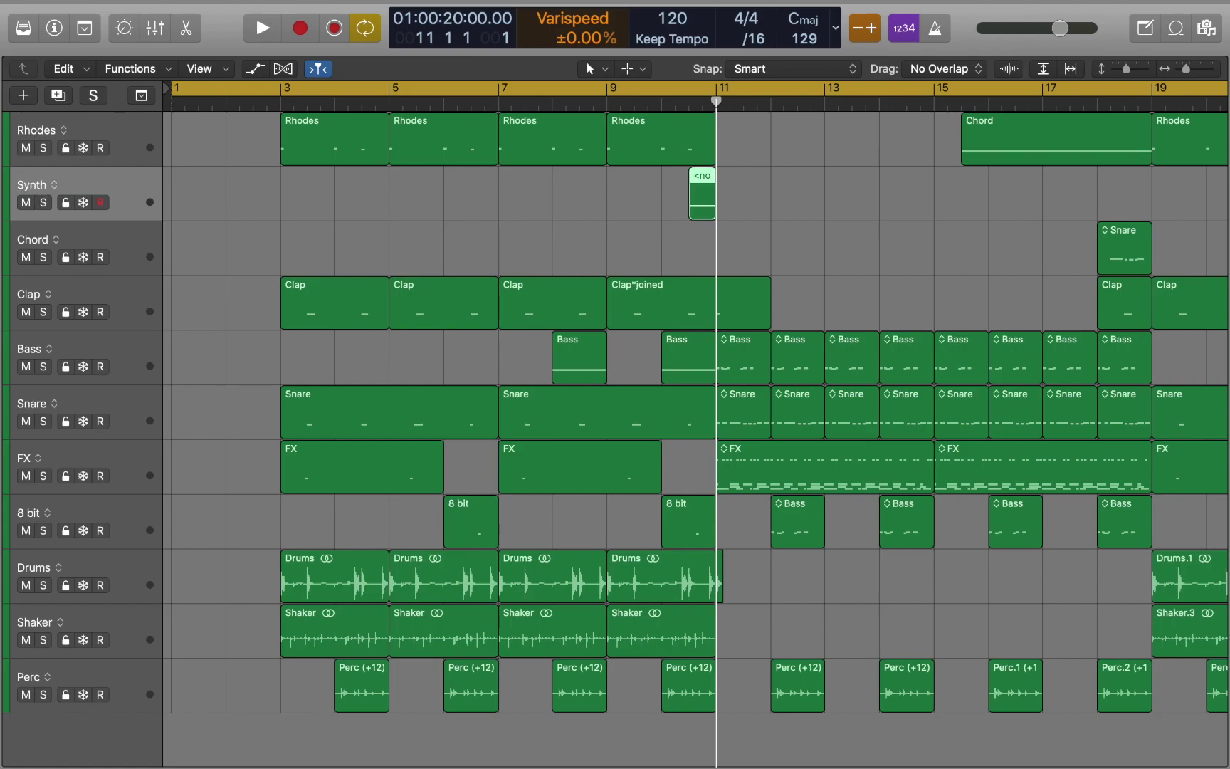
- Give the Synth track a teal track colour from the colour palette
{"action": "right_click", "coordinate": [72, 185]}
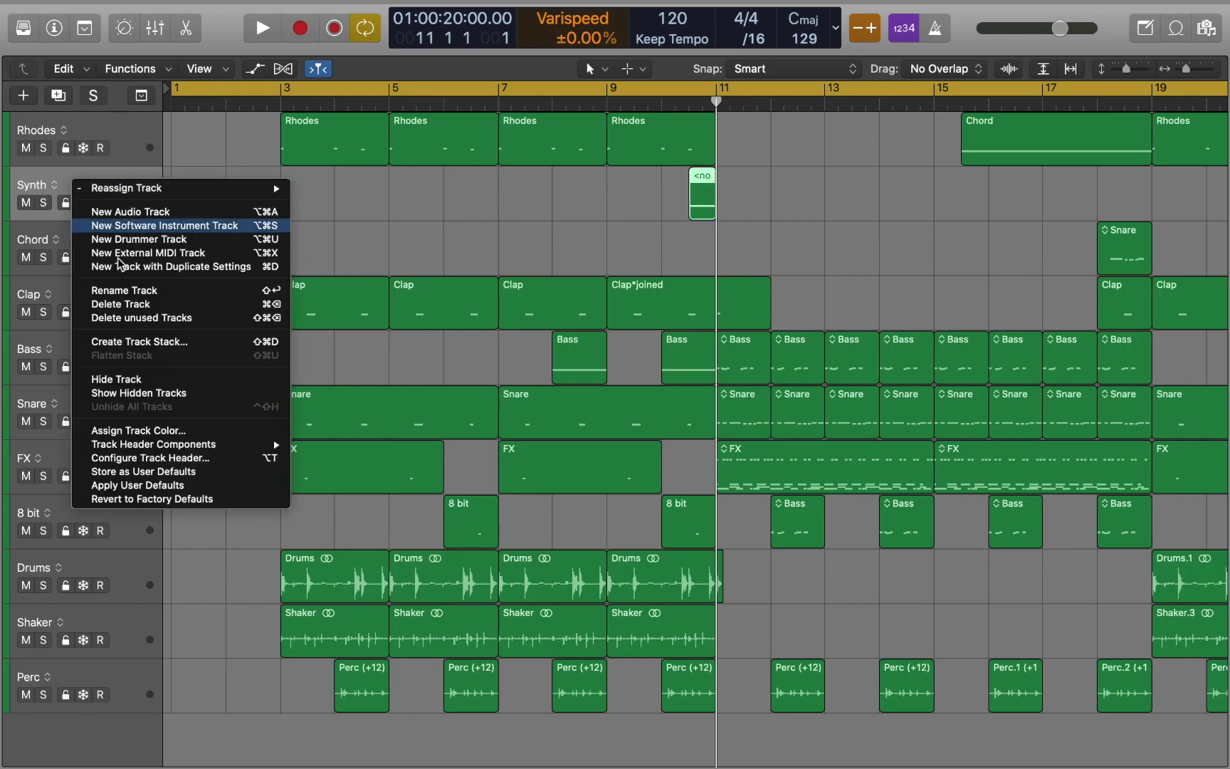
{"action": "left_click", "coordinate": [144, 430]}
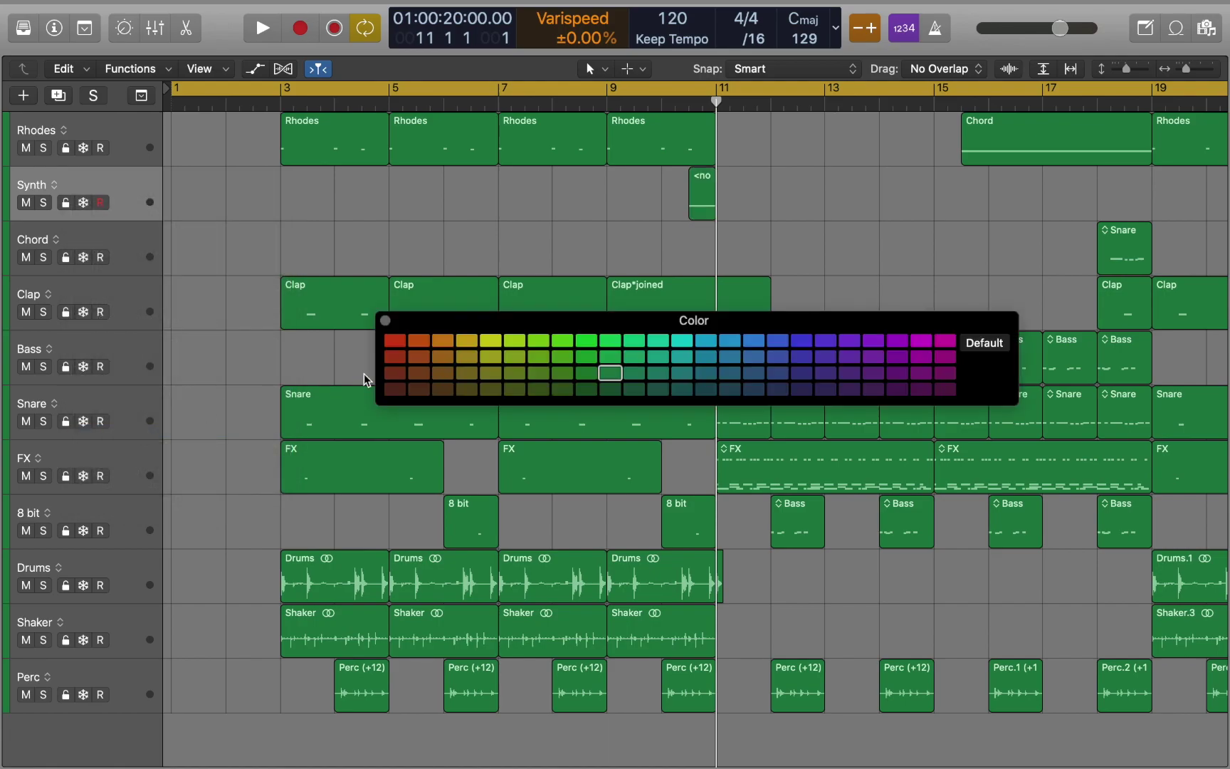
{"action": "left_click", "coordinate": [610, 356]}
{"action": "left_click", "coordinate": [657, 341]}
{"action": "left_click", "coordinate": [684, 357]}
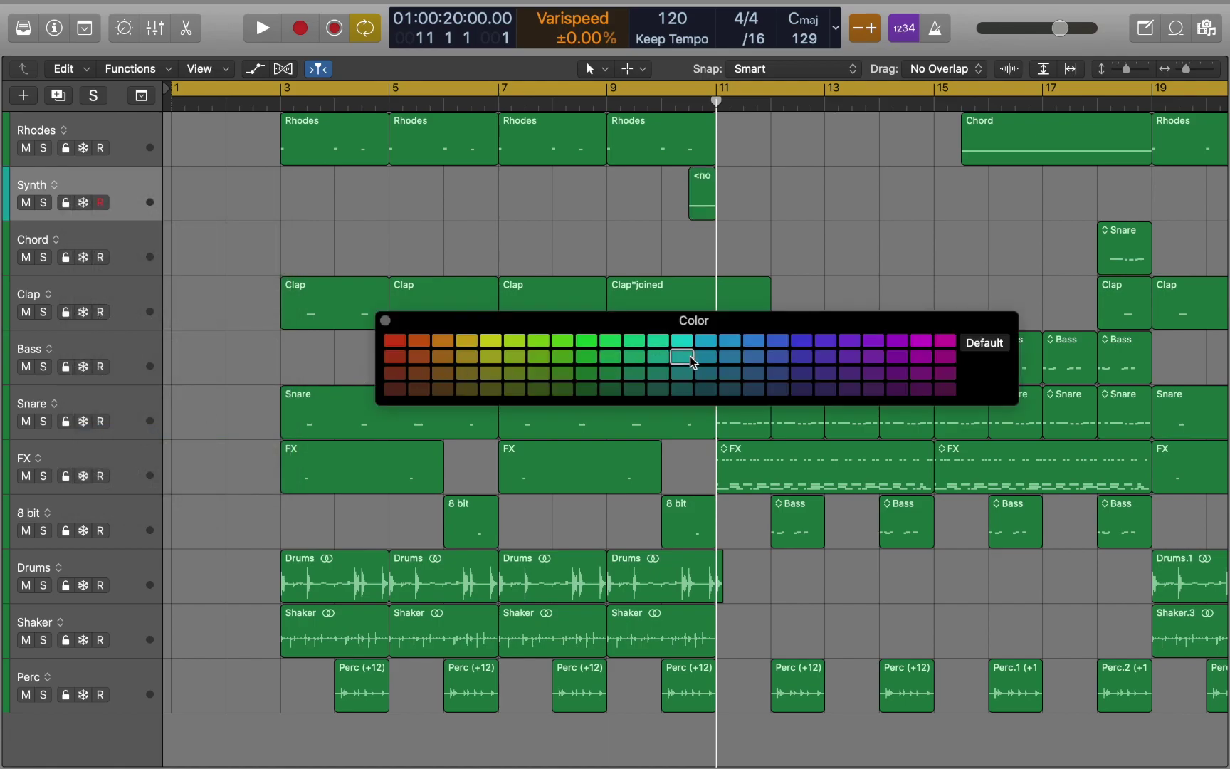
{"action": "left_click", "coordinate": [385, 320]}
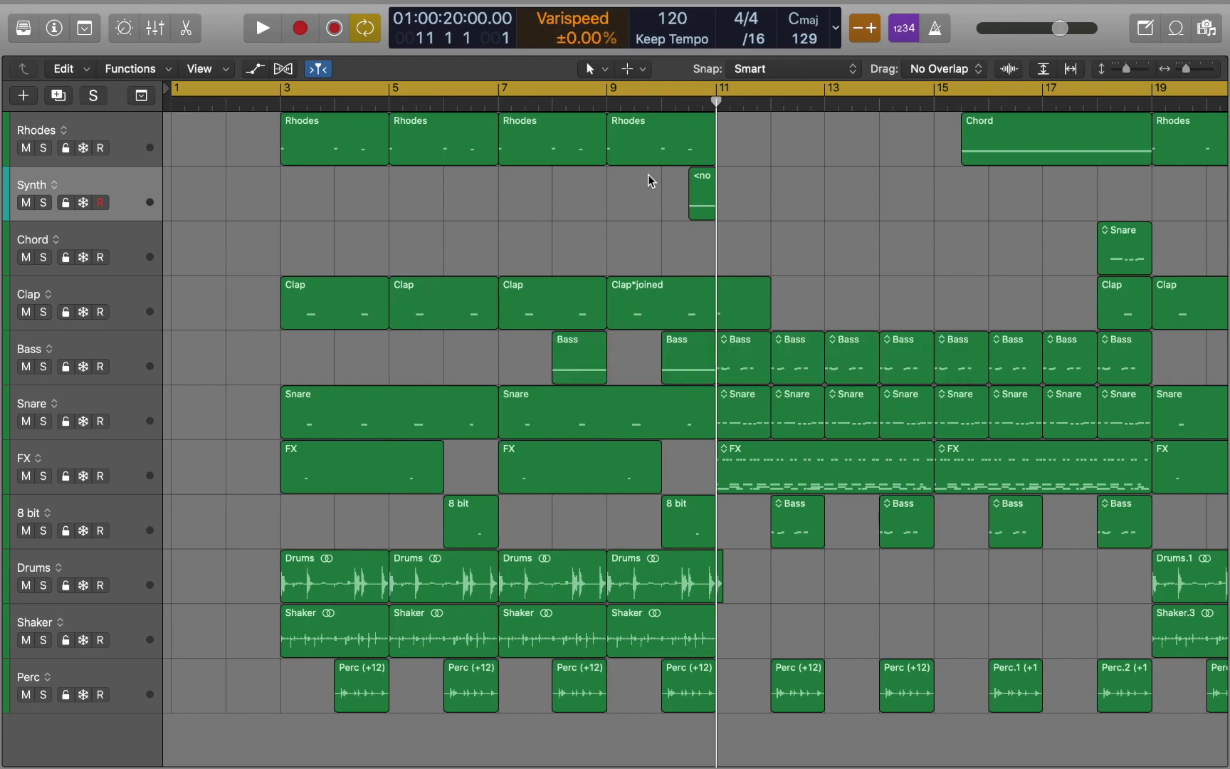
- Colour the short Synth region teal and name it 'Synth' to match its track
{"action": "left_click", "coordinate": [700, 184]}
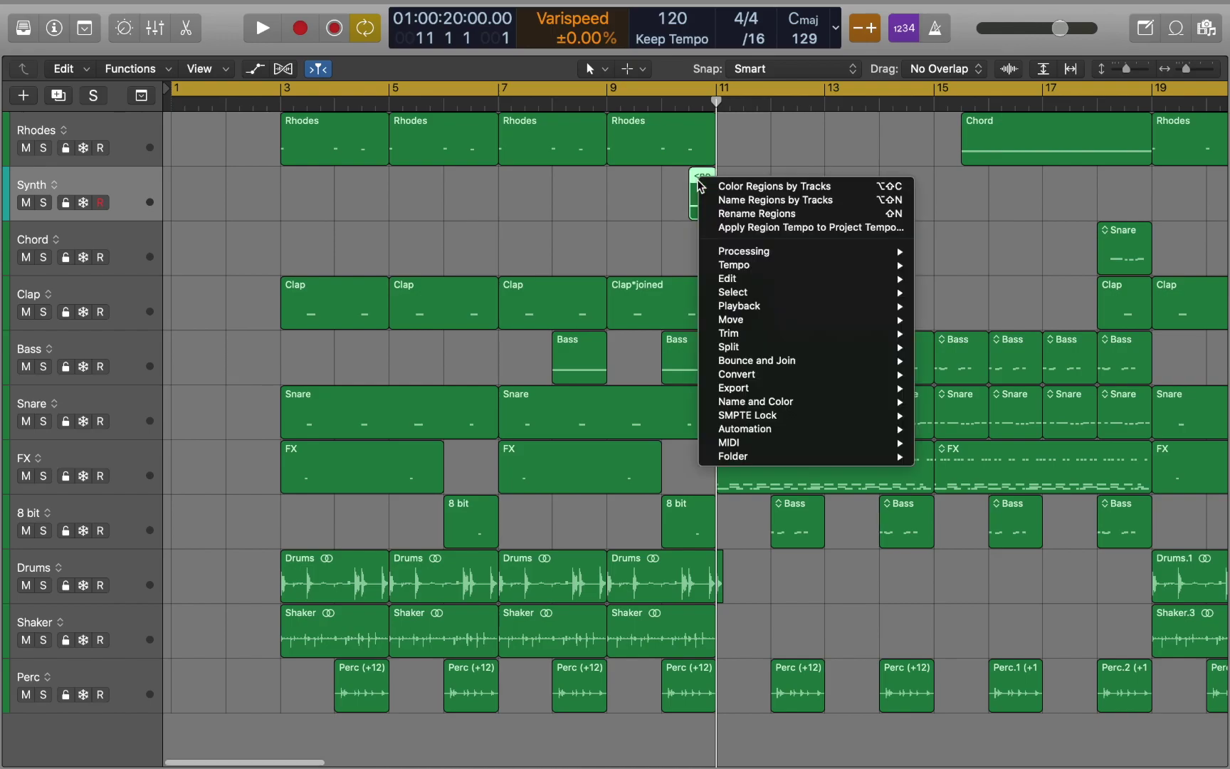
{"action": "right_click", "coordinate": [699, 185]}
{"action": "left_click", "coordinate": [717, 186]}
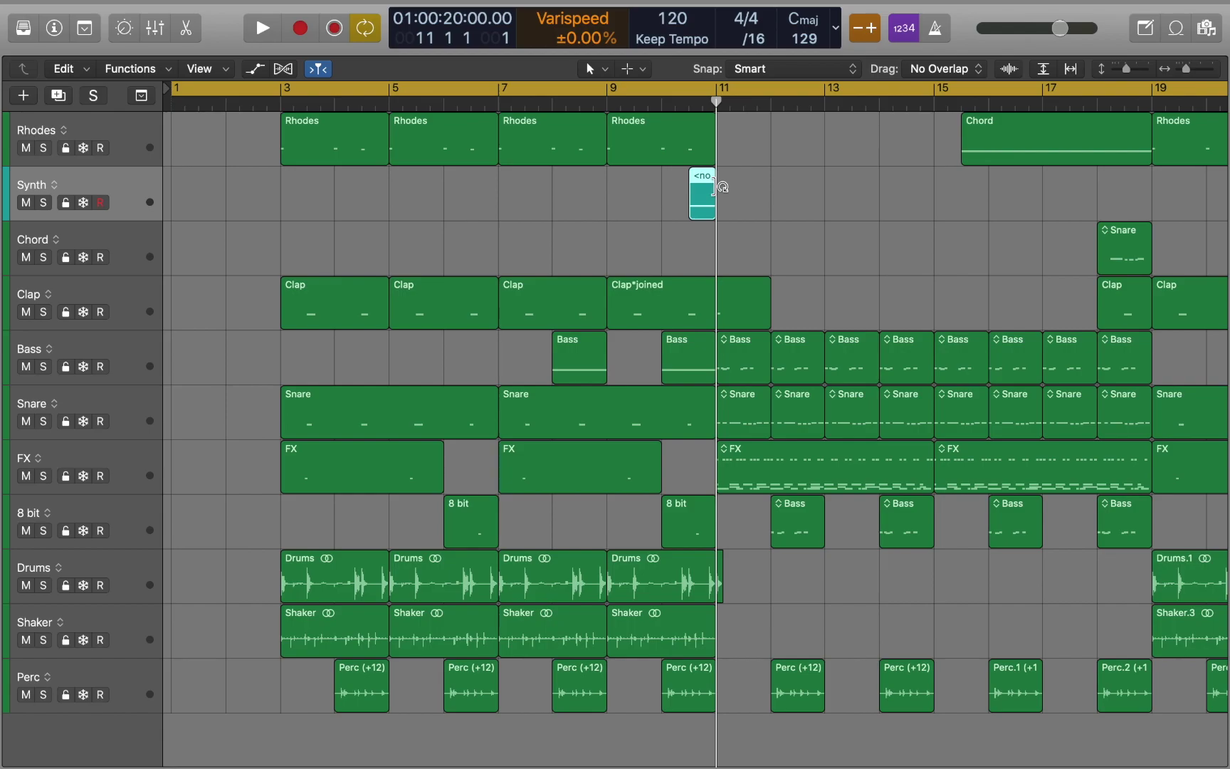
{"action": "right_click", "coordinate": [708, 191]}
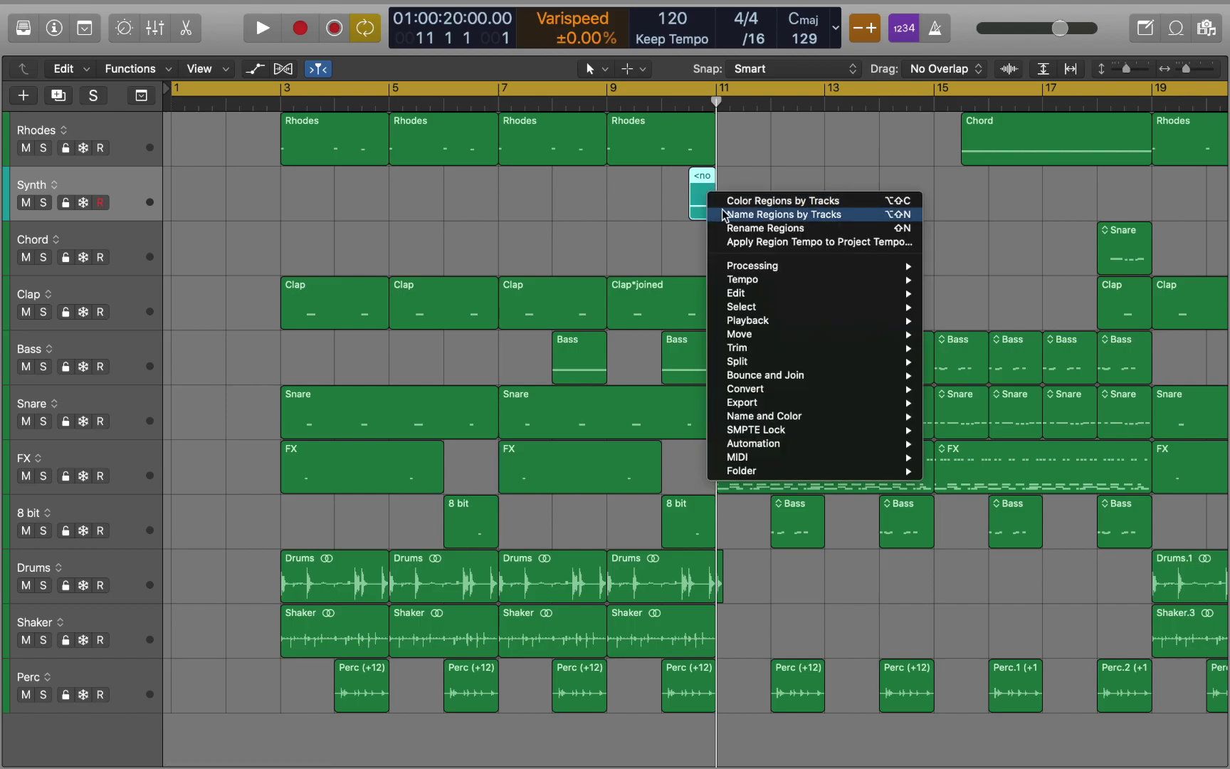
{"action": "left_click", "coordinate": [724, 215]}
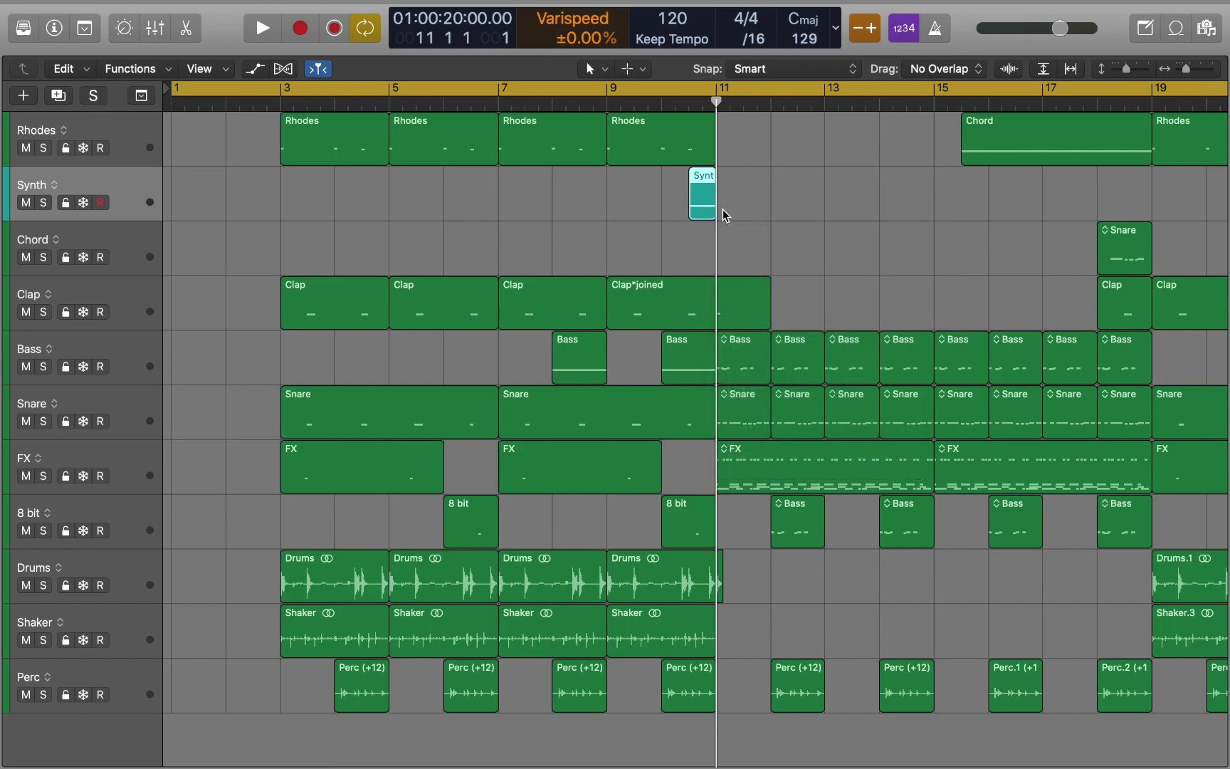
- Colour the Rhodes region at bar 7 olive-yellow and apply that colour to the Rhodes track
{"action": "left_click", "coordinate": [578, 156]}
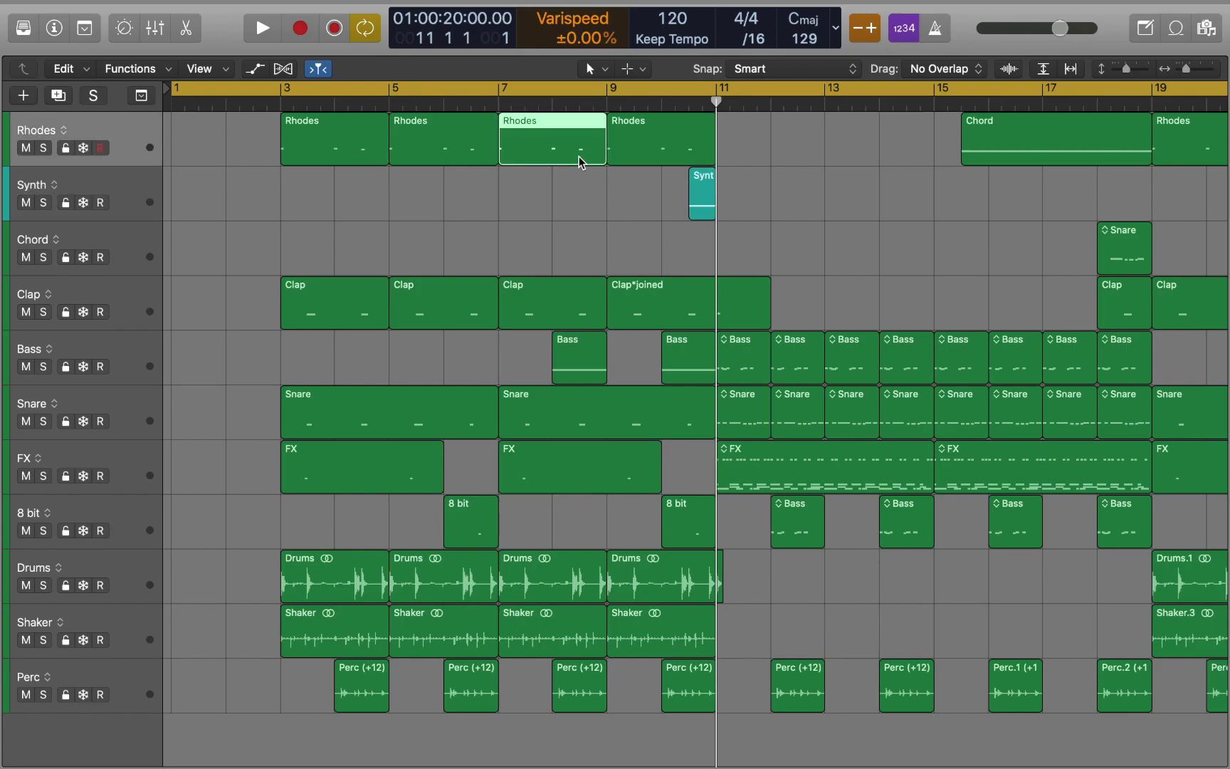
{"action": "key", "text": "alt+c"}
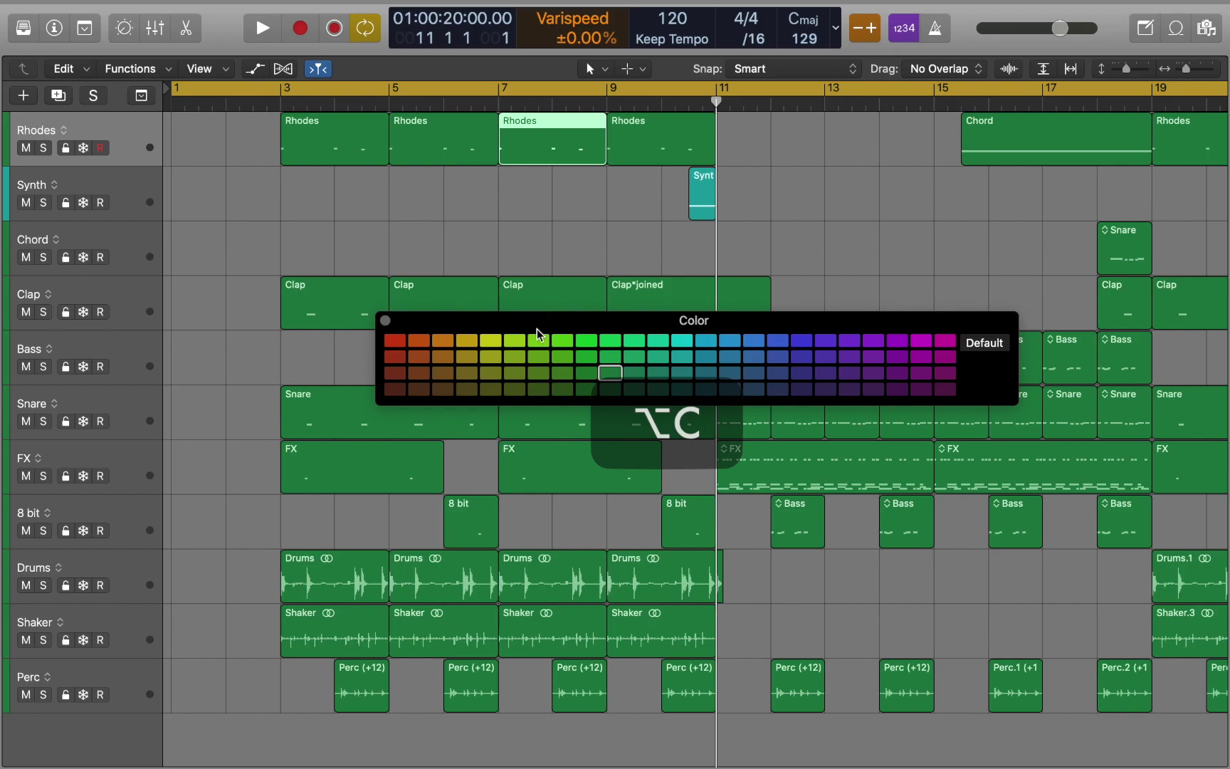
{"action": "left_click", "coordinate": [515, 357]}
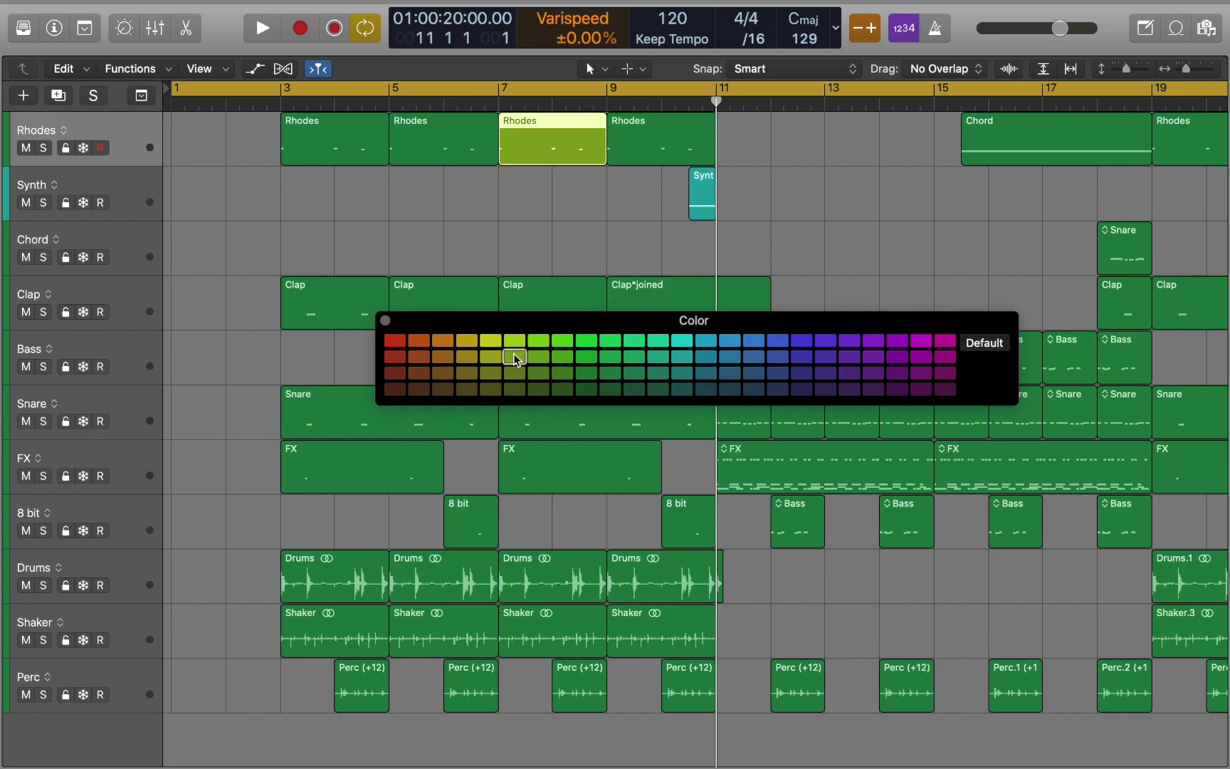
{"action": "left_click", "coordinate": [385, 321]}
{"action": "left_click", "coordinate": [164, 72]}
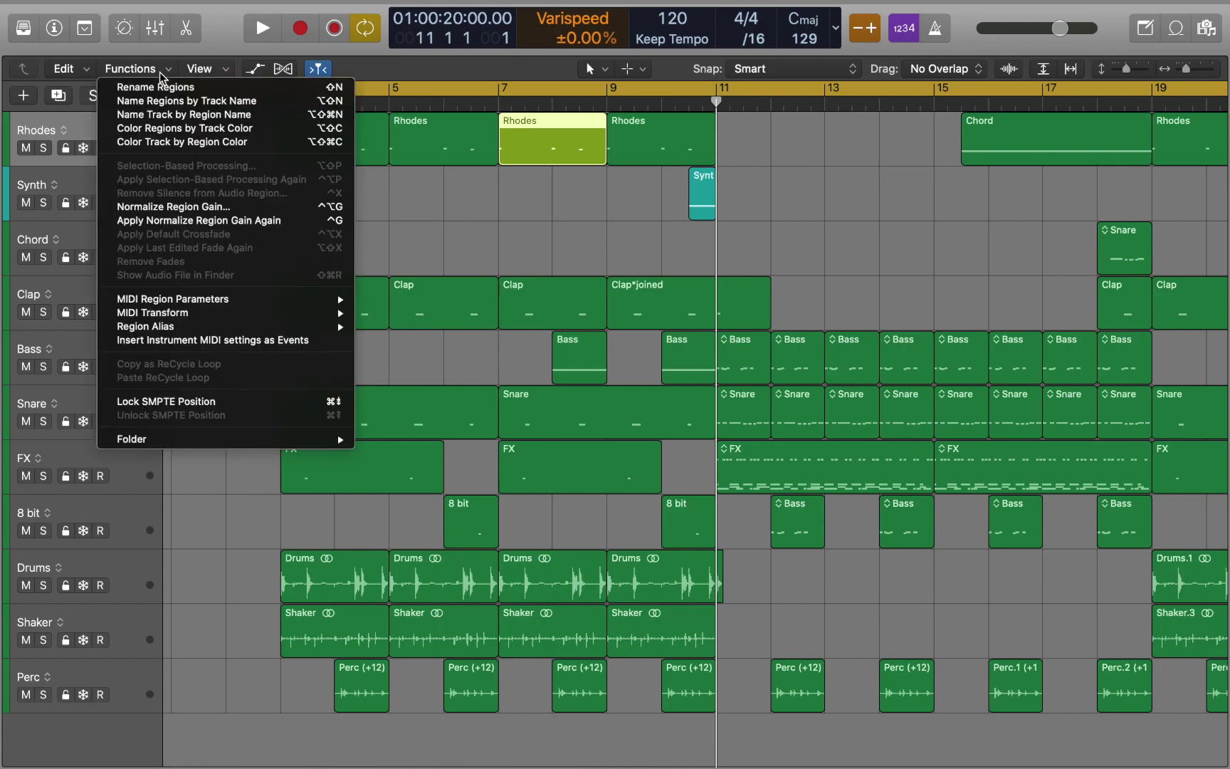
{"action": "left_click", "coordinate": [189, 142]}
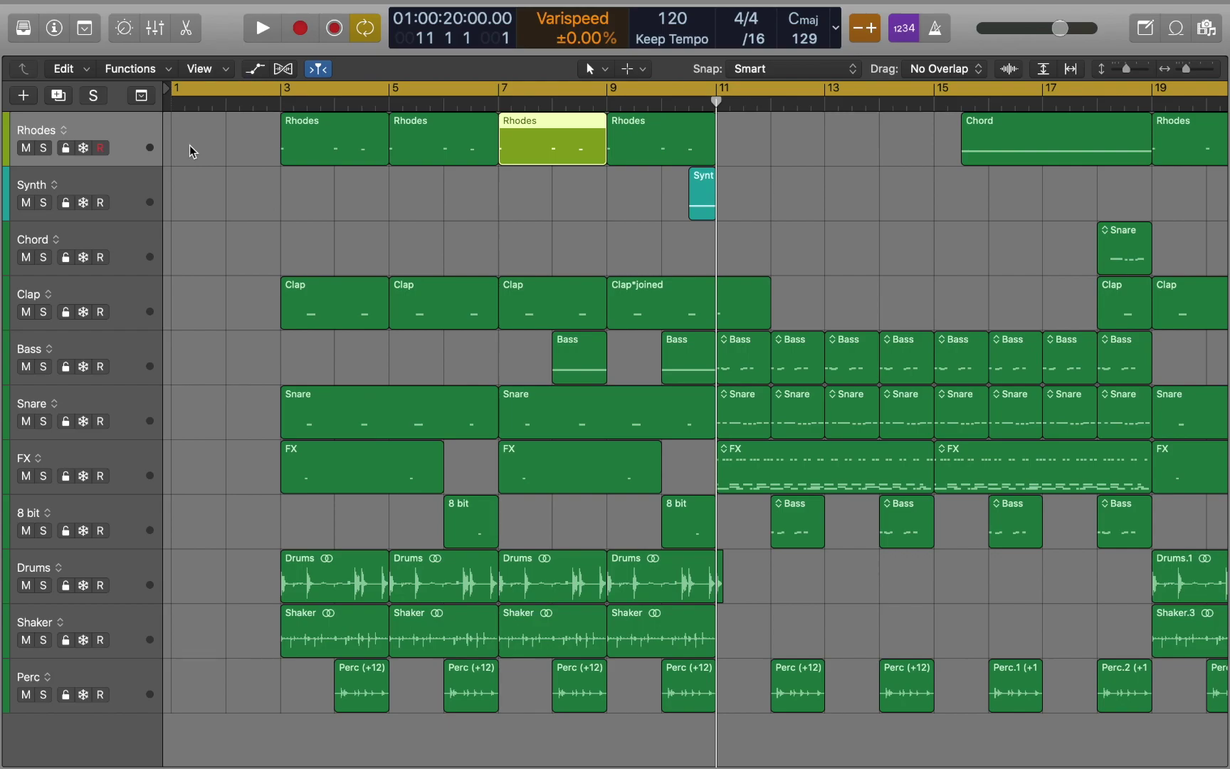
- Open the General preferences and switch to the Display settings
{"action": "mouse_move", "coordinate": [142, 3]}
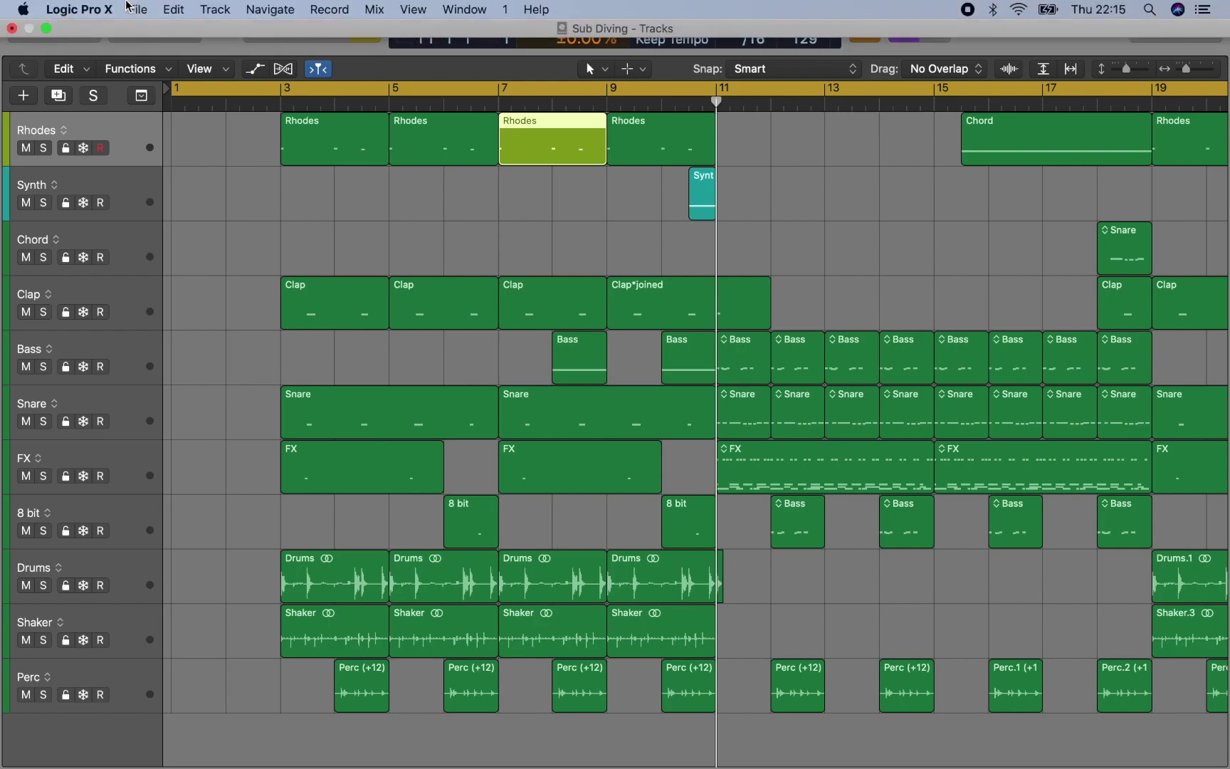
{"action": "left_click", "coordinate": [93, 10]}
{"action": "mouse_move", "coordinate": [115, 60]}
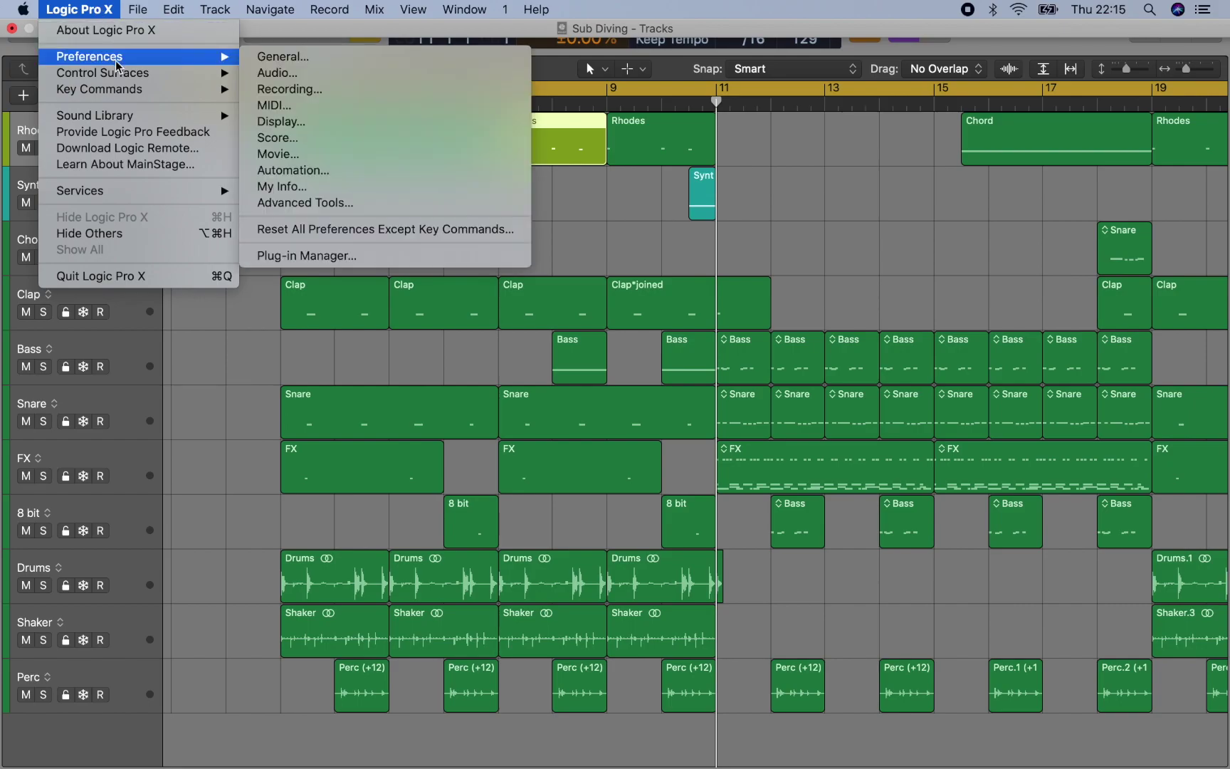
{"action": "left_click", "coordinate": [276, 58]}
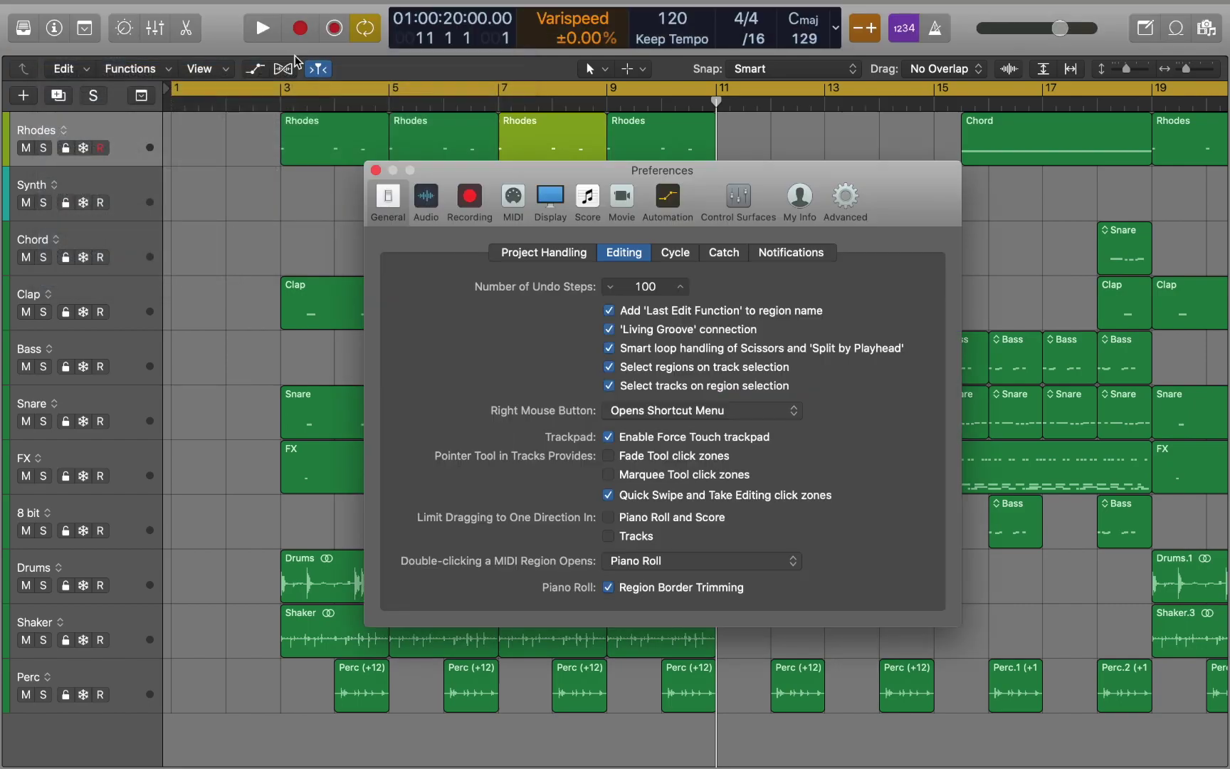
{"action": "left_click", "coordinate": [552, 204]}
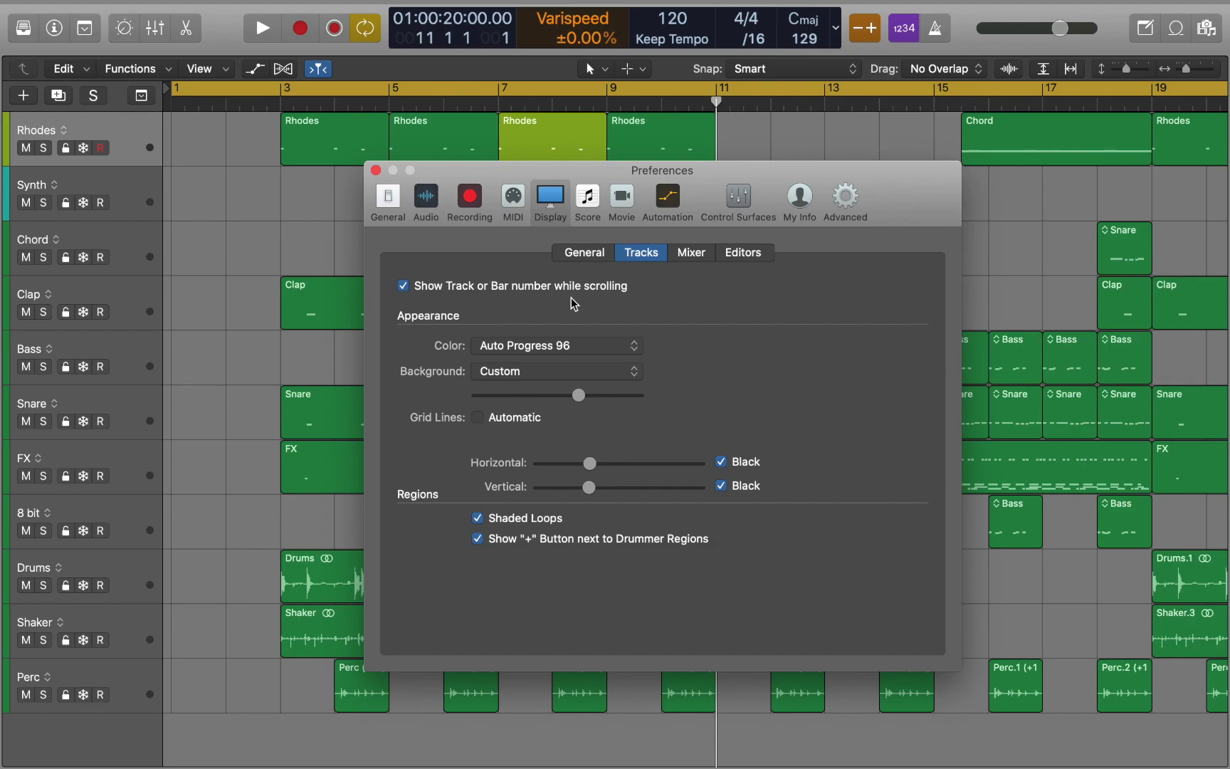
- Set the track area colour to Static, then restore Auto Progress 96
{"action": "left_click", "coordinate": [527, 346]}
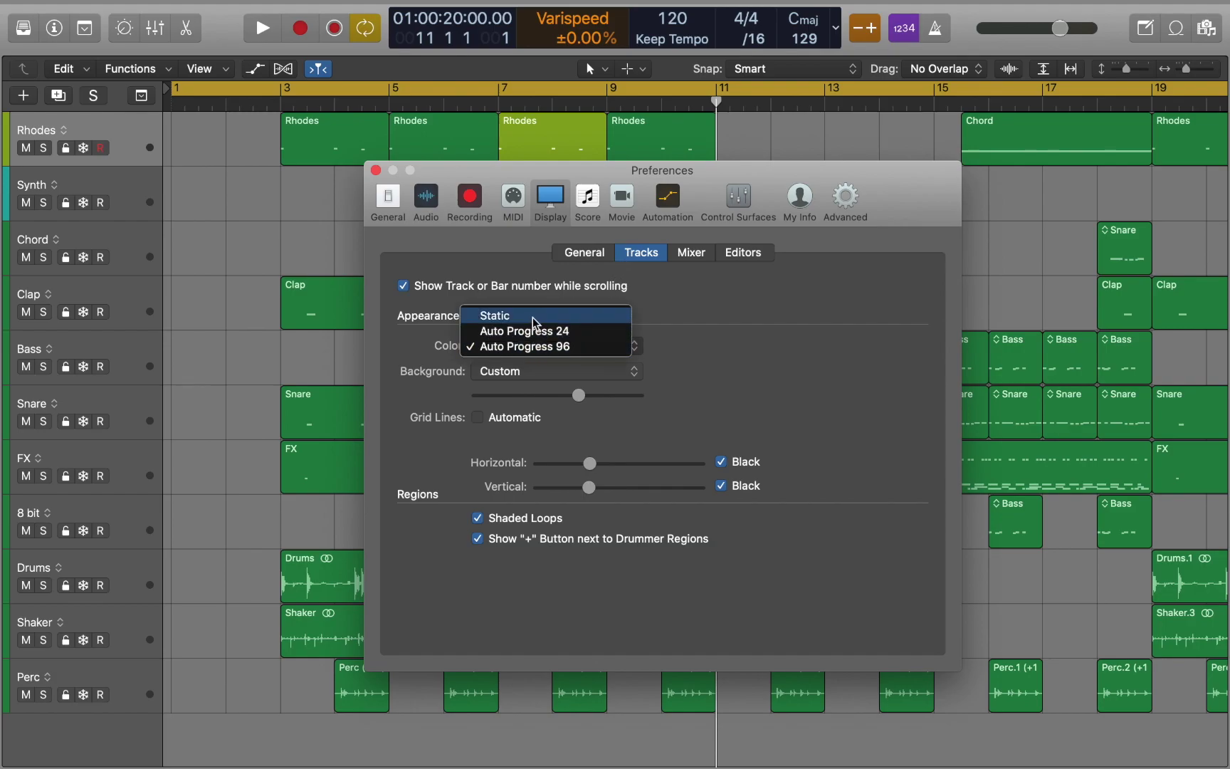
{"action": "left_click", "coordinate": [533, 316]}
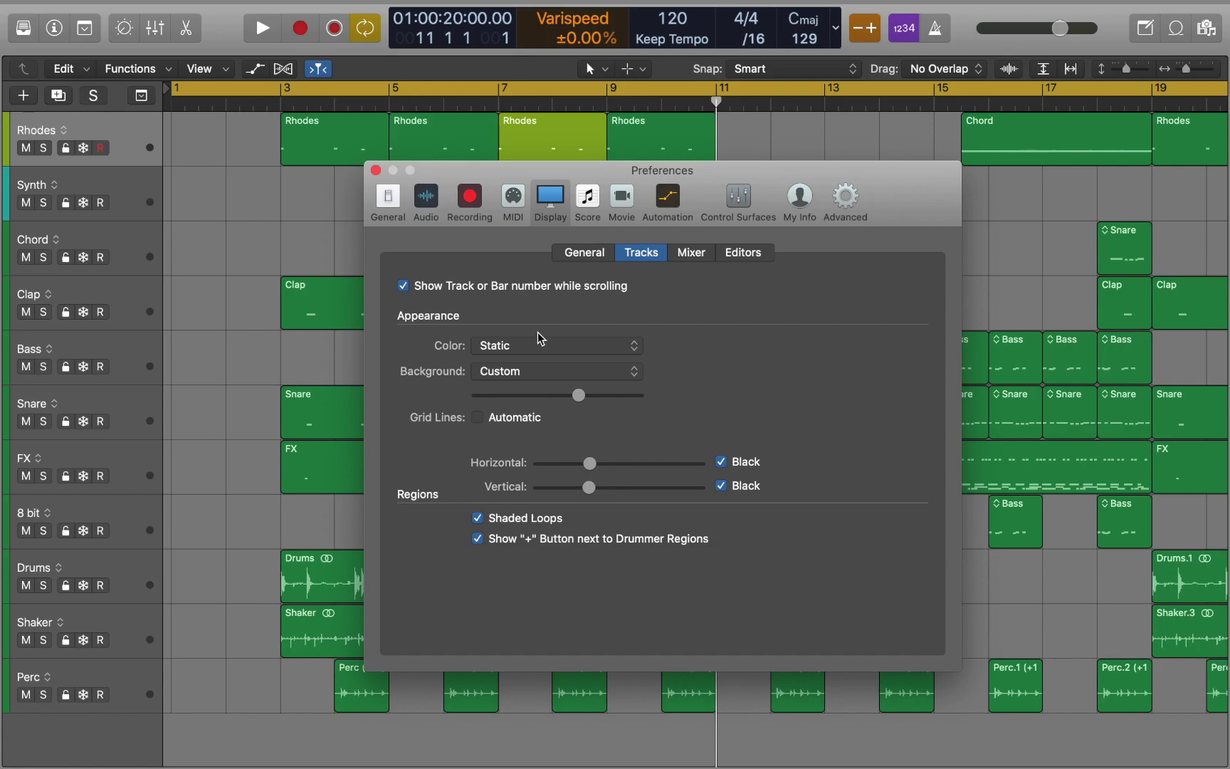
{"action": "left_click", "coordinate": [539, 345]}
{"action": "left_click", "coordinate": [547, 378]}
- Close Preferences and create 10 new audio tracks
{"action": "left_click", "coordinate": [377, 171]}
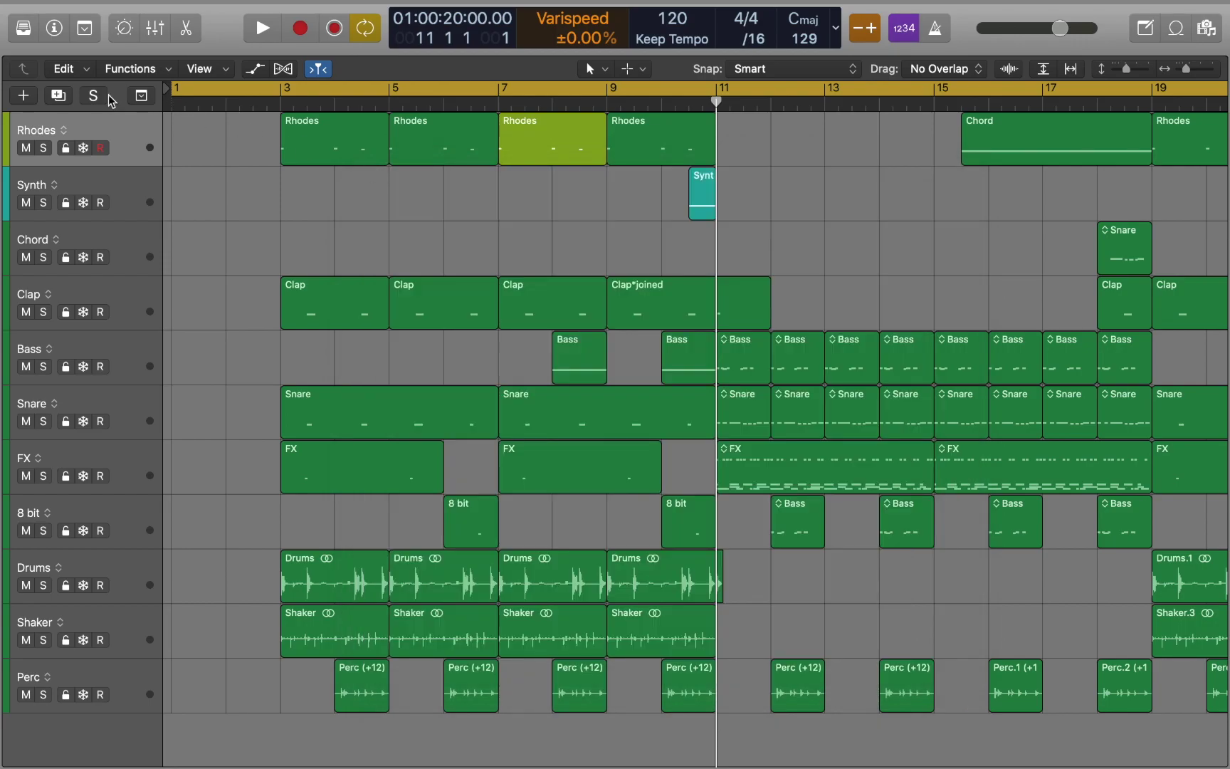
{"action": "left_click", "coordinate": [26, 97]}
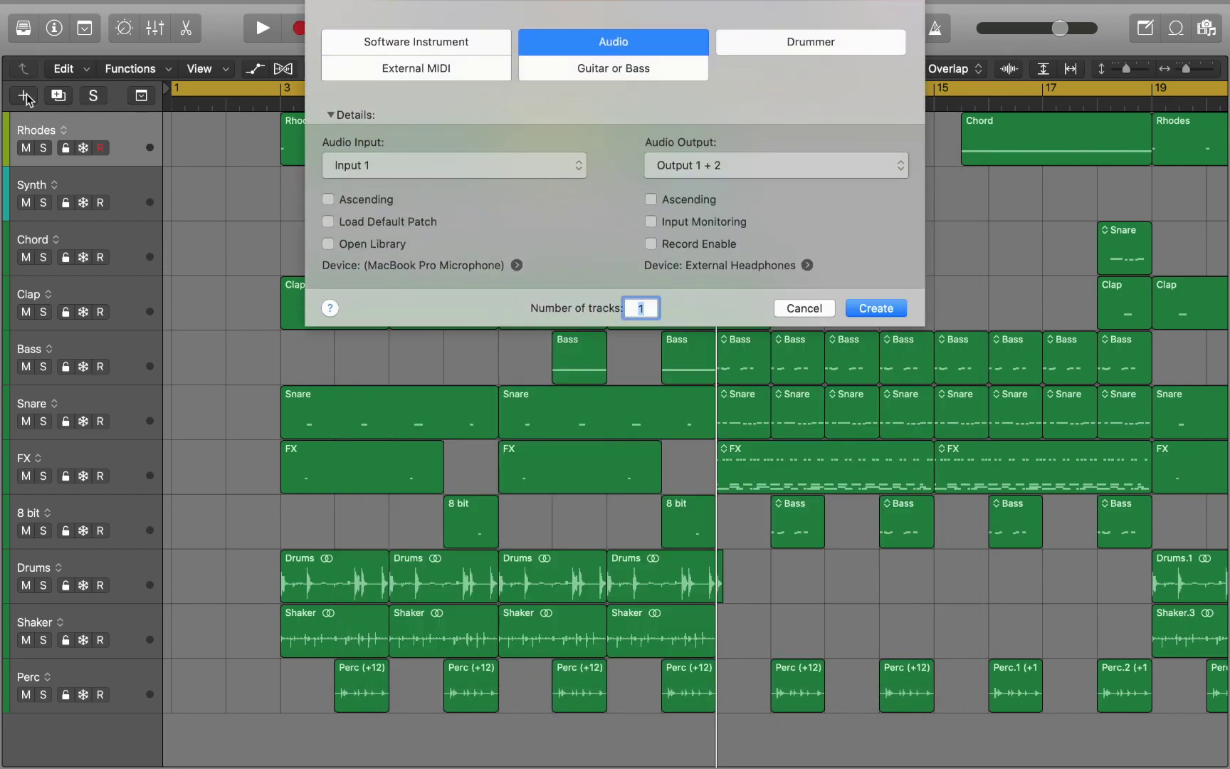
{"action": "left_click", "coordinate": [647, 310]}
{"action": "type", "text": "0"}
{"action": "left_click", "coordinate": [875, 307]}
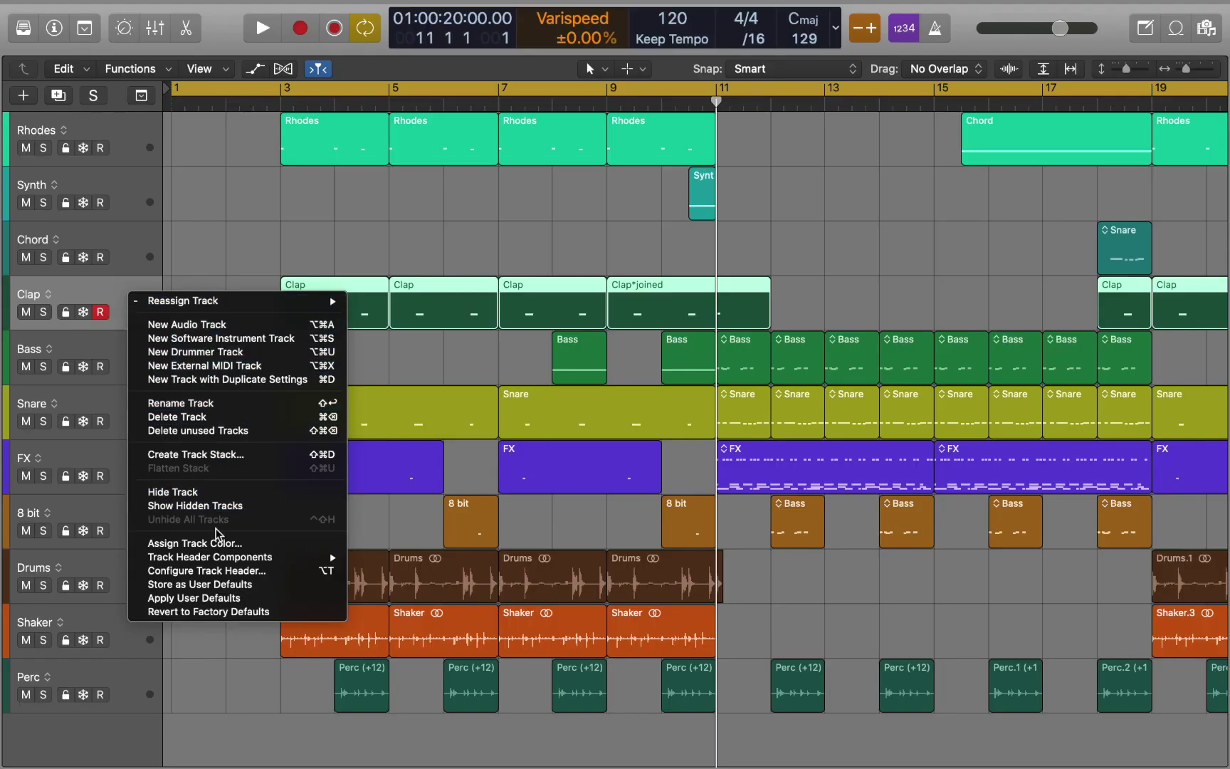
- In the track header configuration, hide the mute buttons and then show them again
{"action": "left_click", "coordinate": [201, 570]}
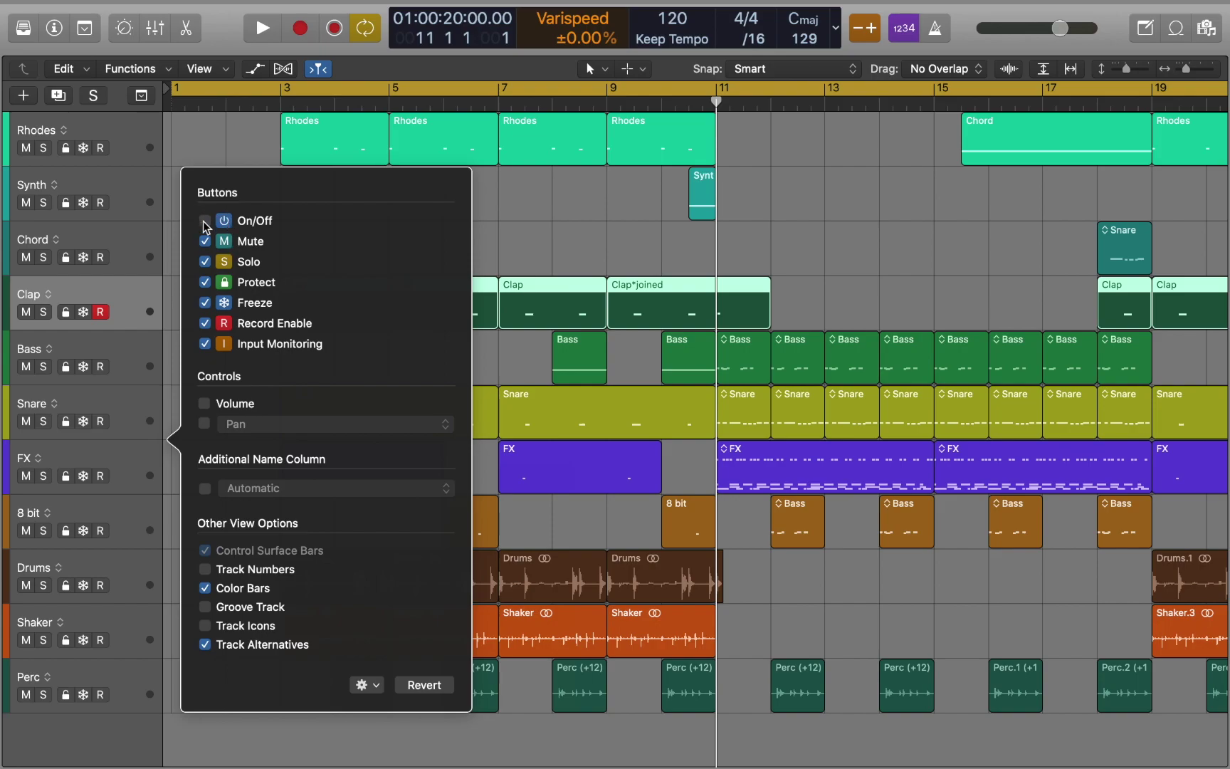
{"action": "left_click", "coordinate": [205, 241]}
{"action": "left_click", "coordinate": [204, 242]}
- Show volume and pan, switch pan to Send 1, then hide volume and Send 1
{"action": "left_click", "coordinate": [204, 403]}
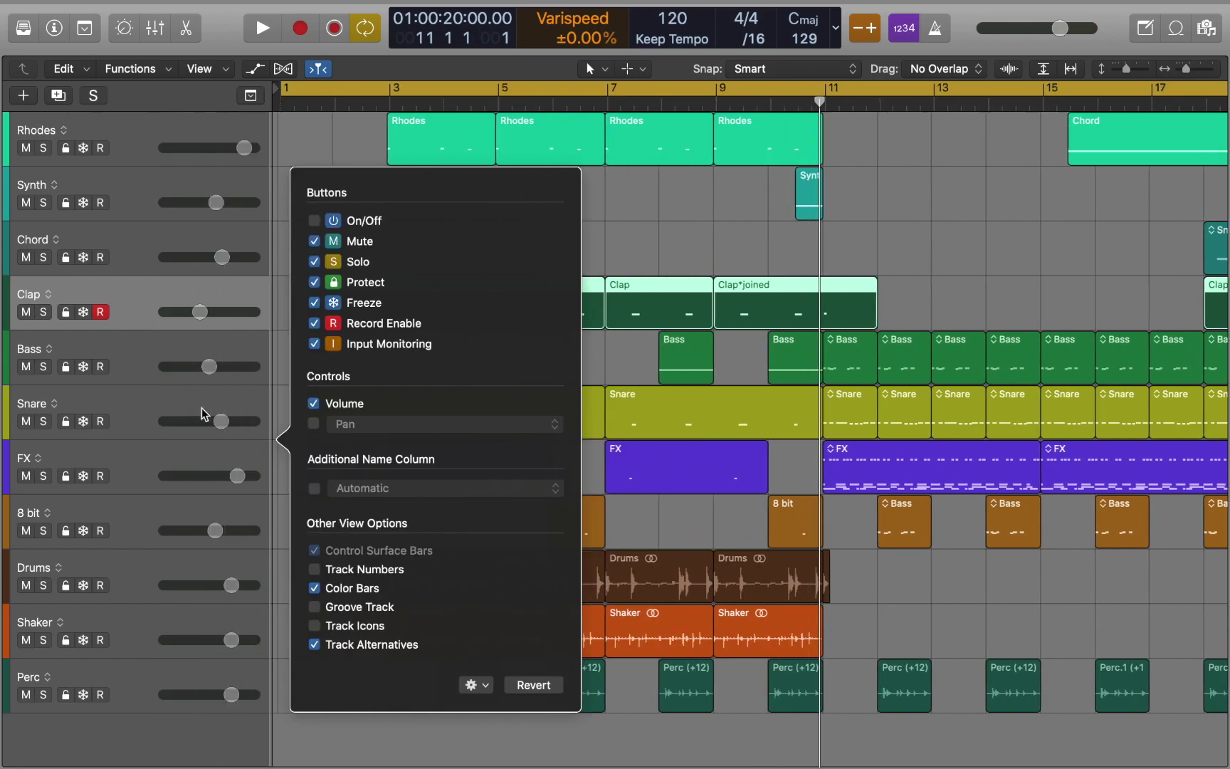
{"action": "left_click", "coordinate": [314, 424]}
{"action": "left_click", "coordinate": [371, 424]}
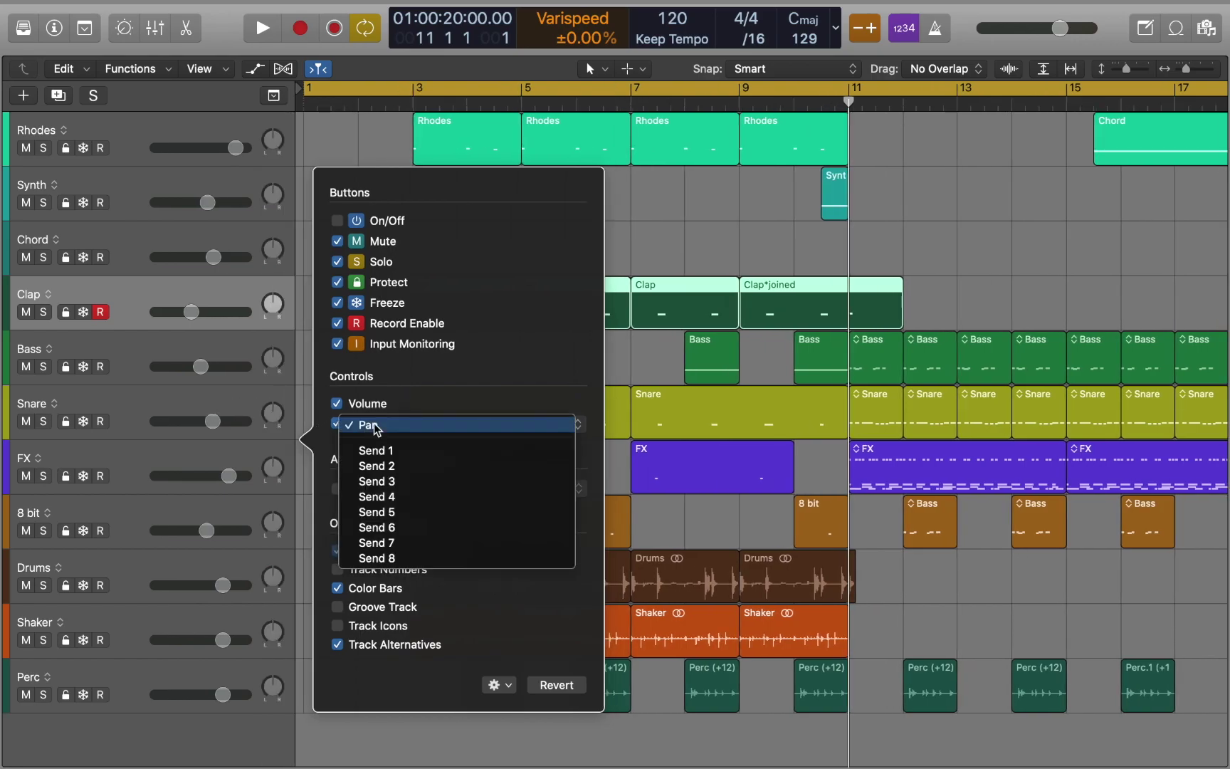
{"action": "left_click", "coordinate": [381, 447]}
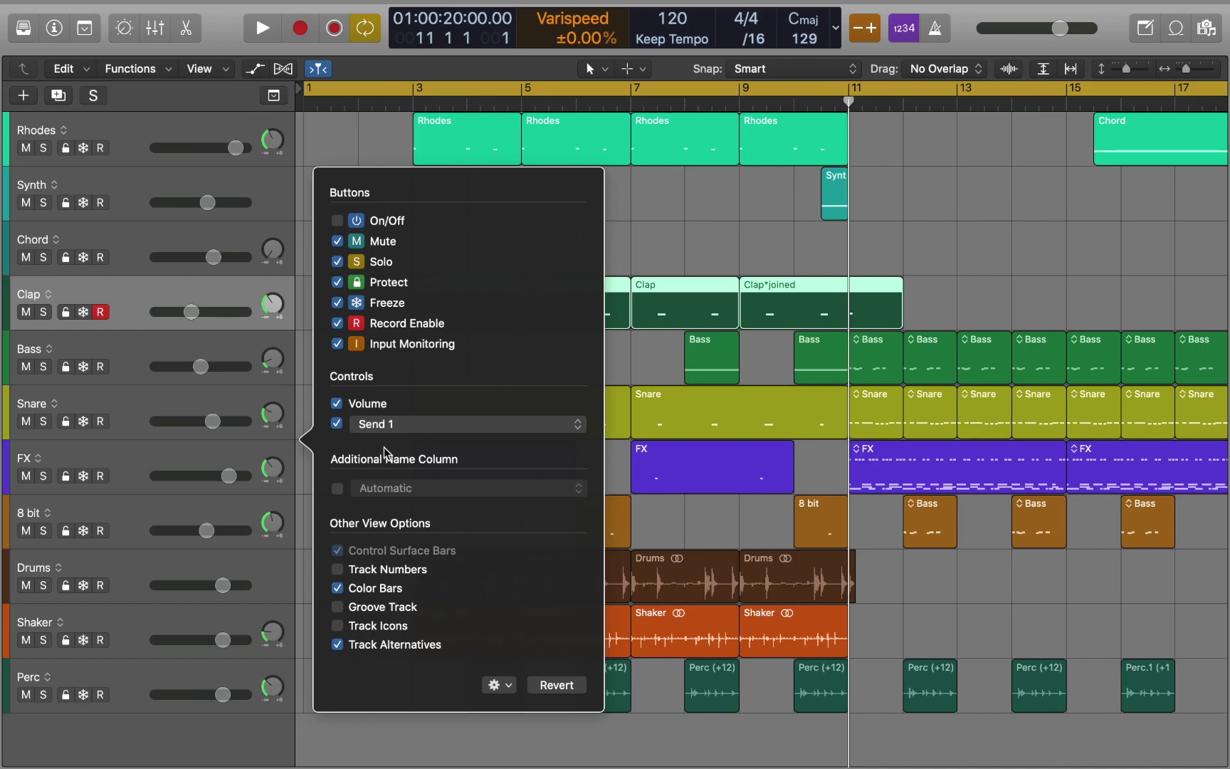
{"action": "left_click", "coordinate": [338, 403]}
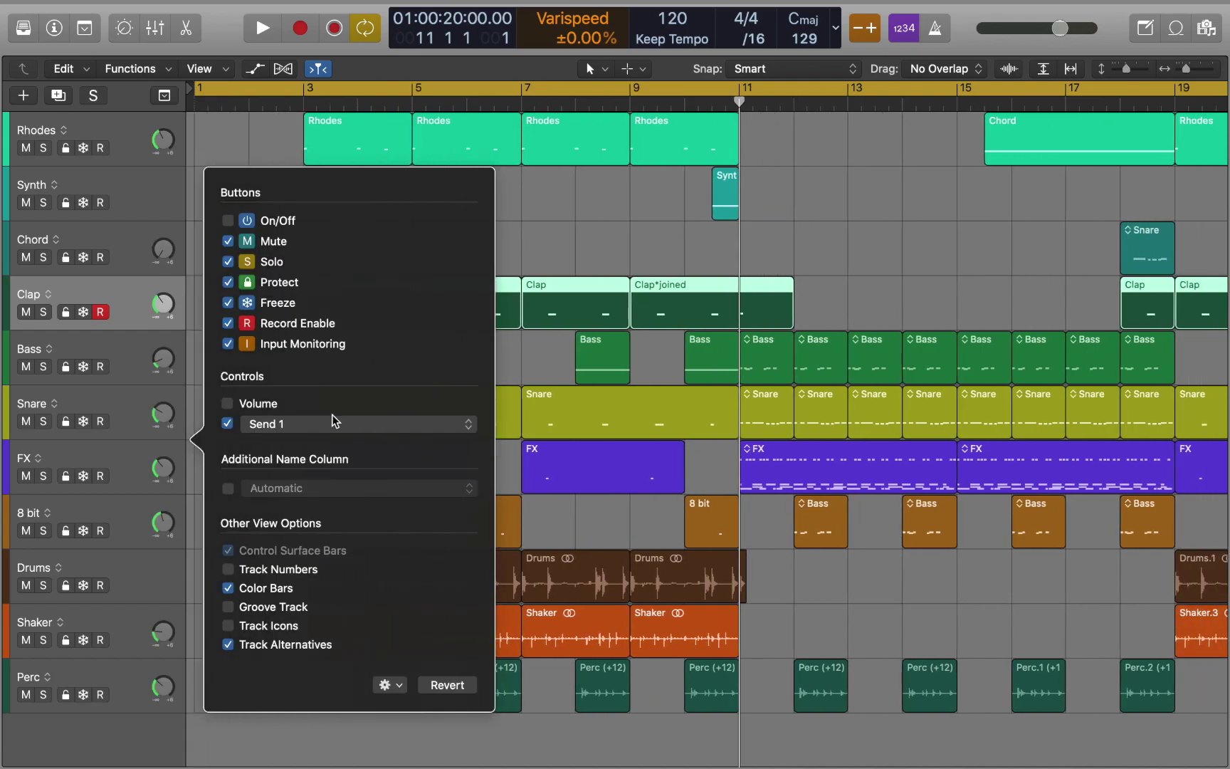
{"action": "left_click", "coordinate": [227, 423]}
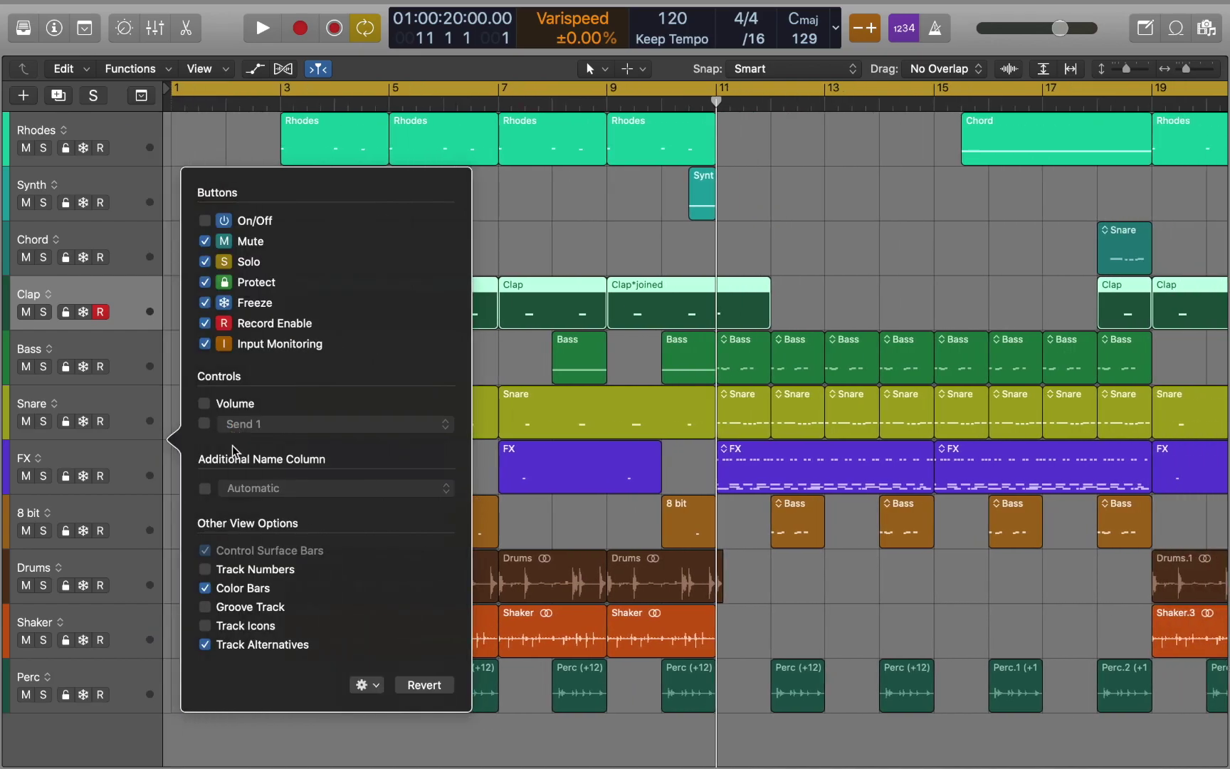
- Toggle the Additional Name Column, track numbers and track icons on, then off again
{"action": "left_click", "coordinate": [206, 489]}
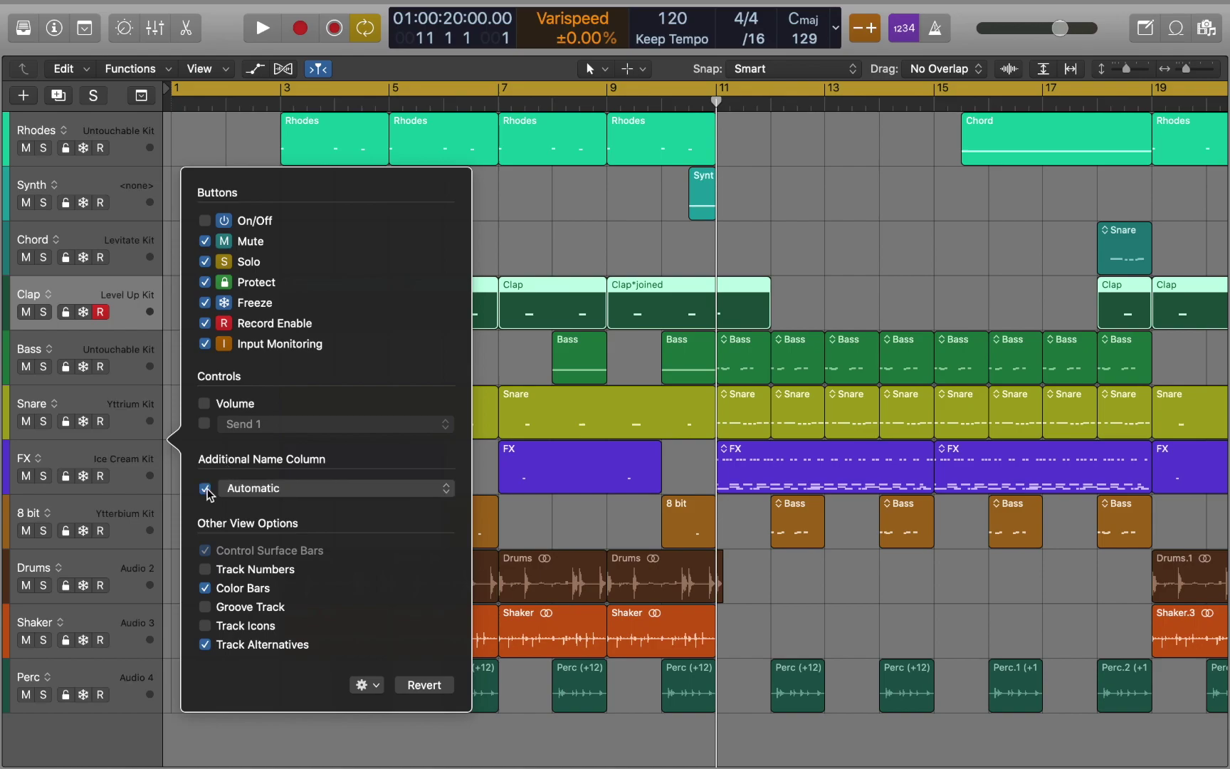
{"action": "left_click", "coordinate": [206, 488]}
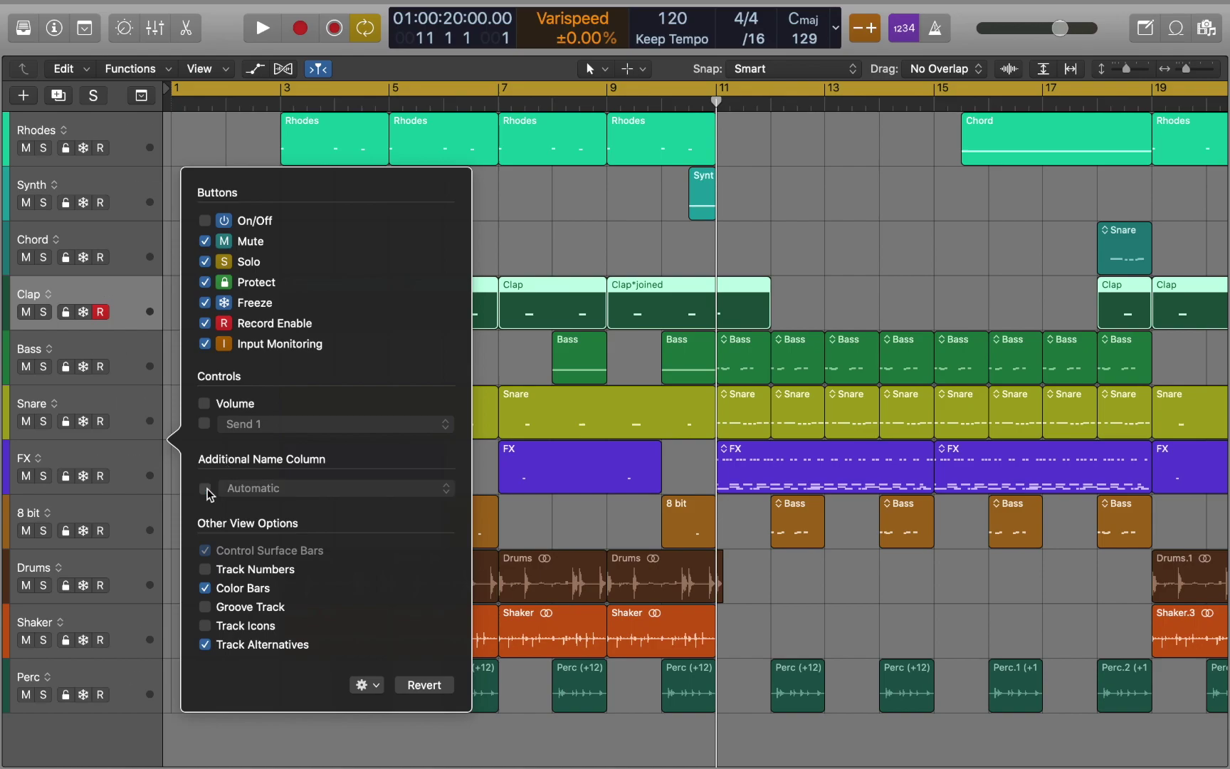
{"action": "left_click", "coordinate": [205, 569]}
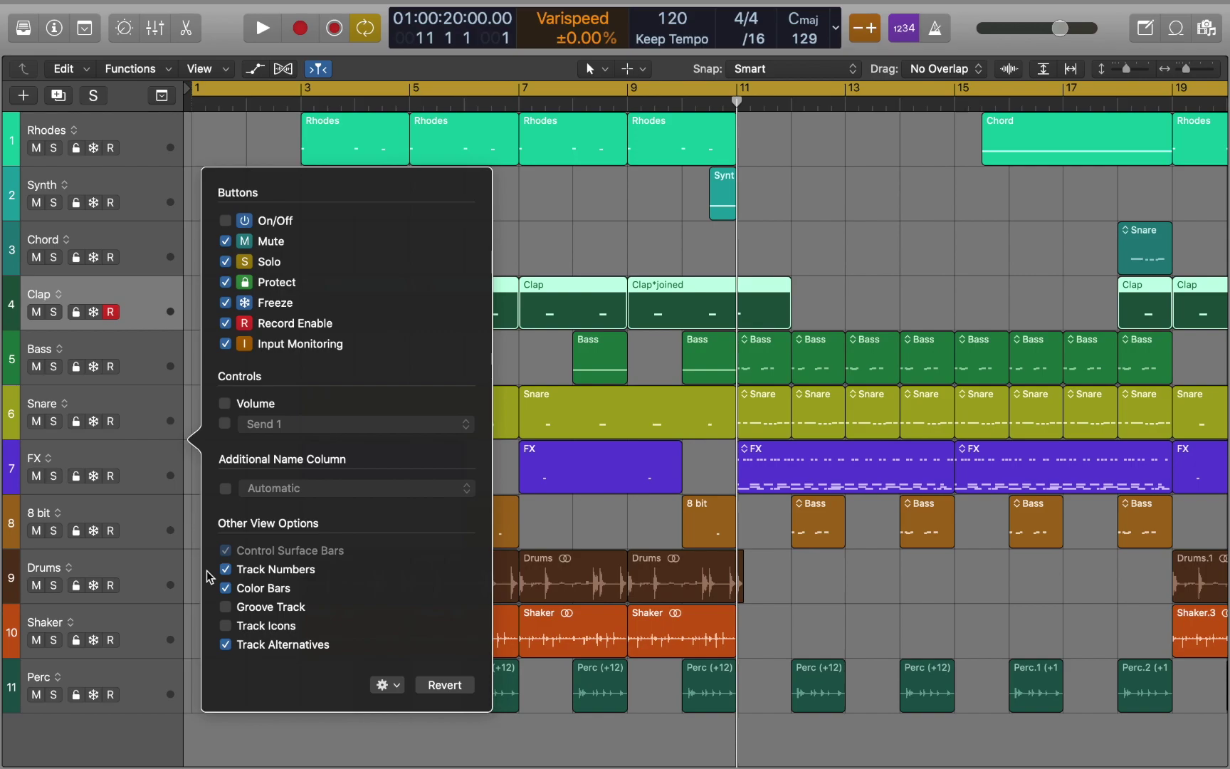
{"action": "left_click", "coordinate": [226, 569]}
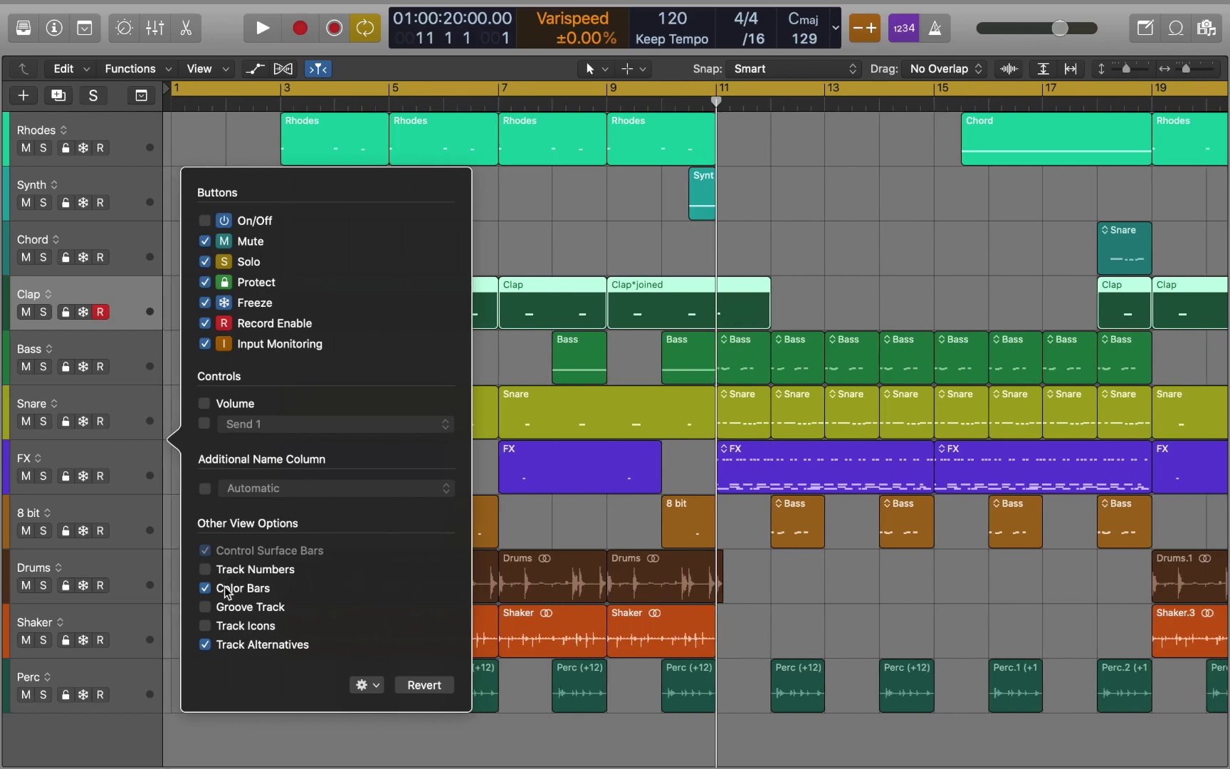
{"action": "left_click", "coordinate": [225, 635]}
{"action": "left_click", "coordinate": [230, 628]}
- Store the header layout as user defaults and close the header configuration
{"action": "left_click", "coordinate": [370, 685]}
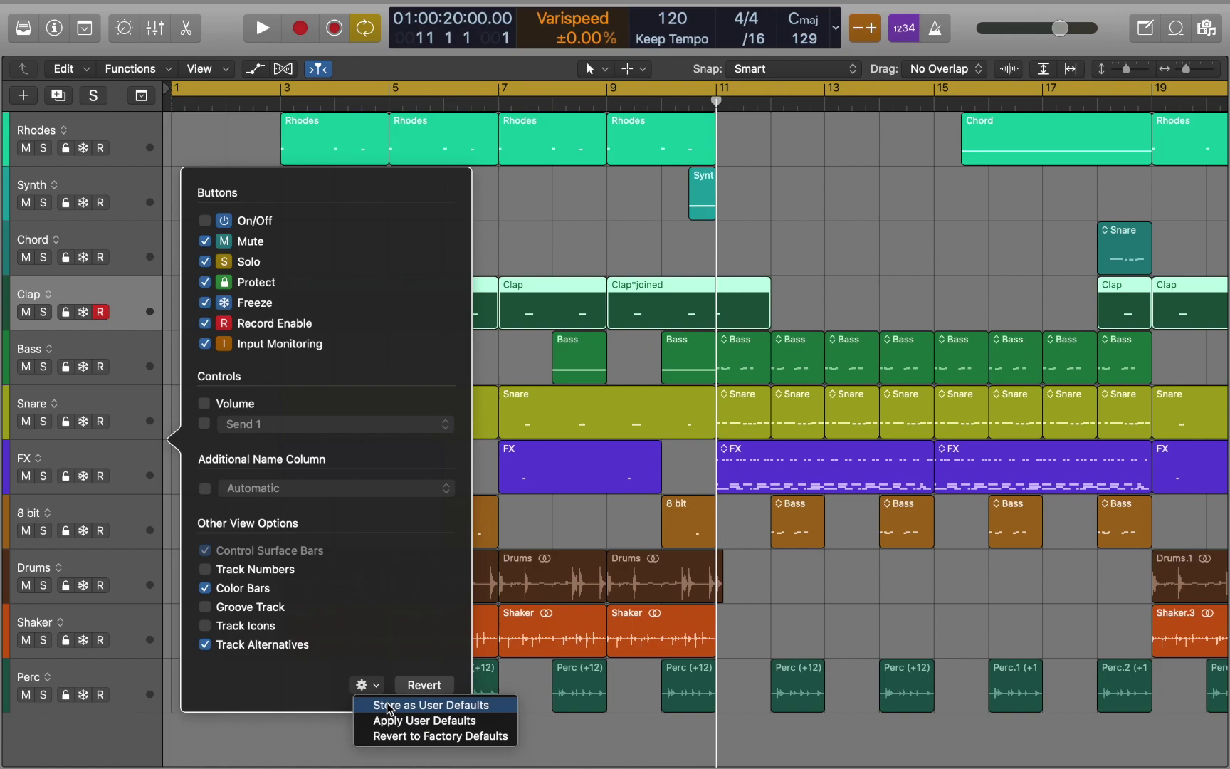
{"action": "left_click", "coordinate": [388, 706]}
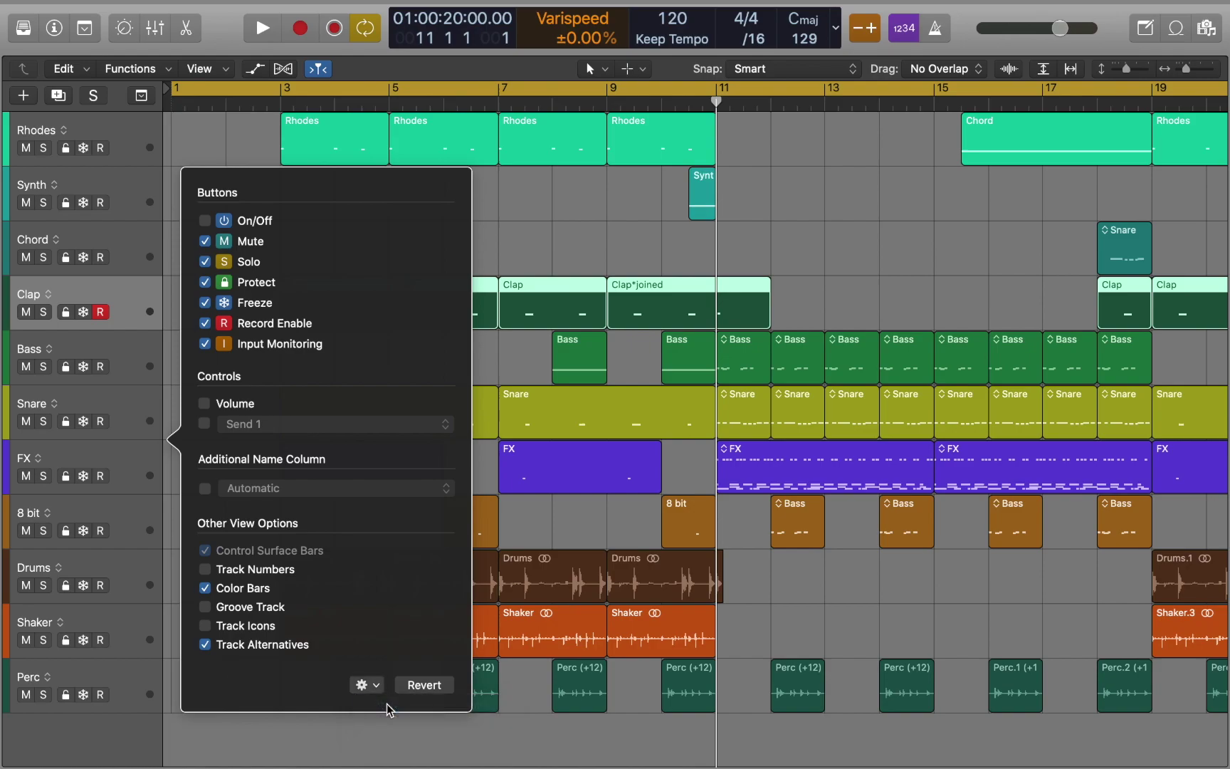
{"action": "left_click", "coordinate": [381, 726]}
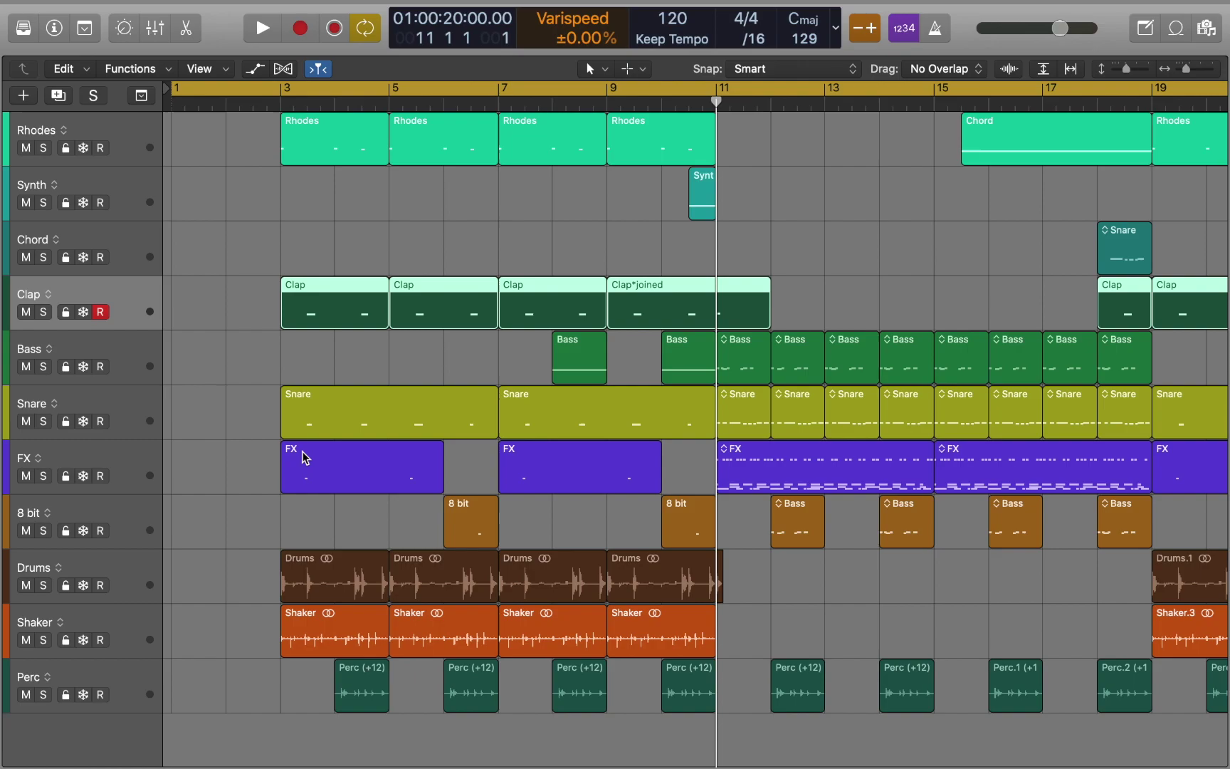
- Create a new Clap alternative B and add an empty MIDI region to it
{"action": "left_click", "coordinate": [48, 295]}
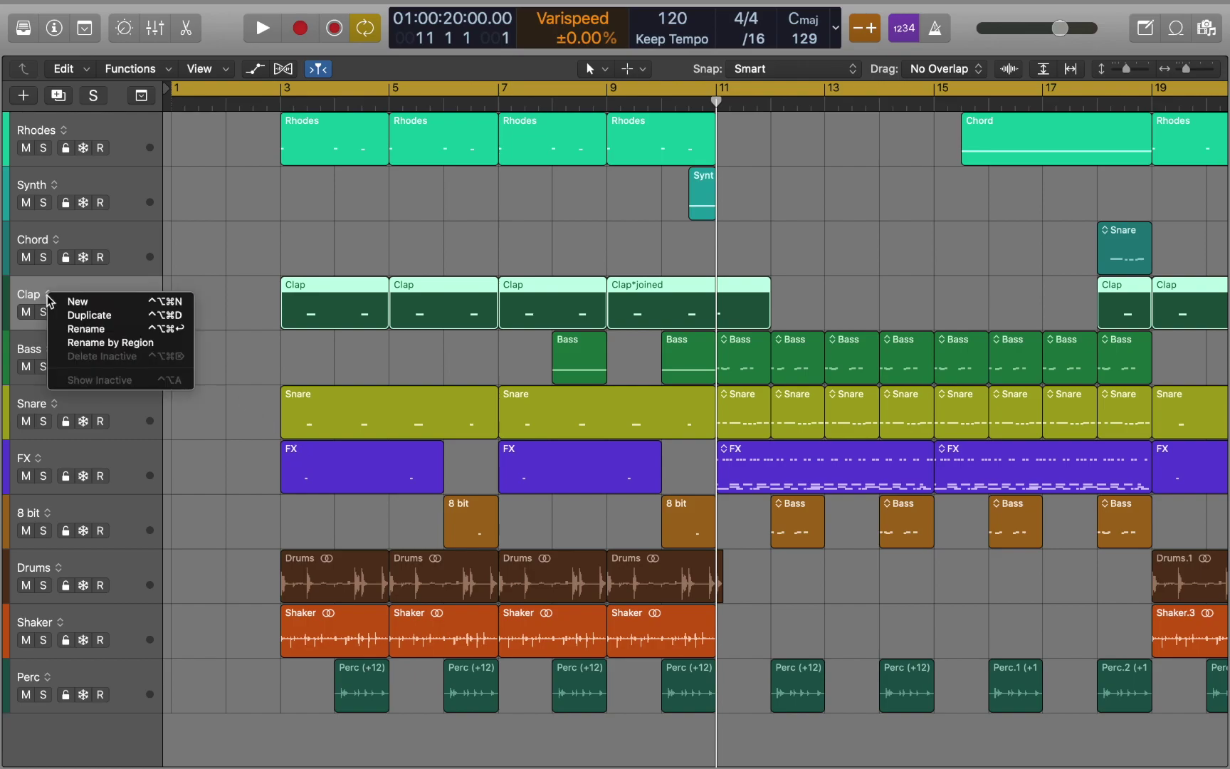
{"action": "left_click", "coordinate": [66, 302]}
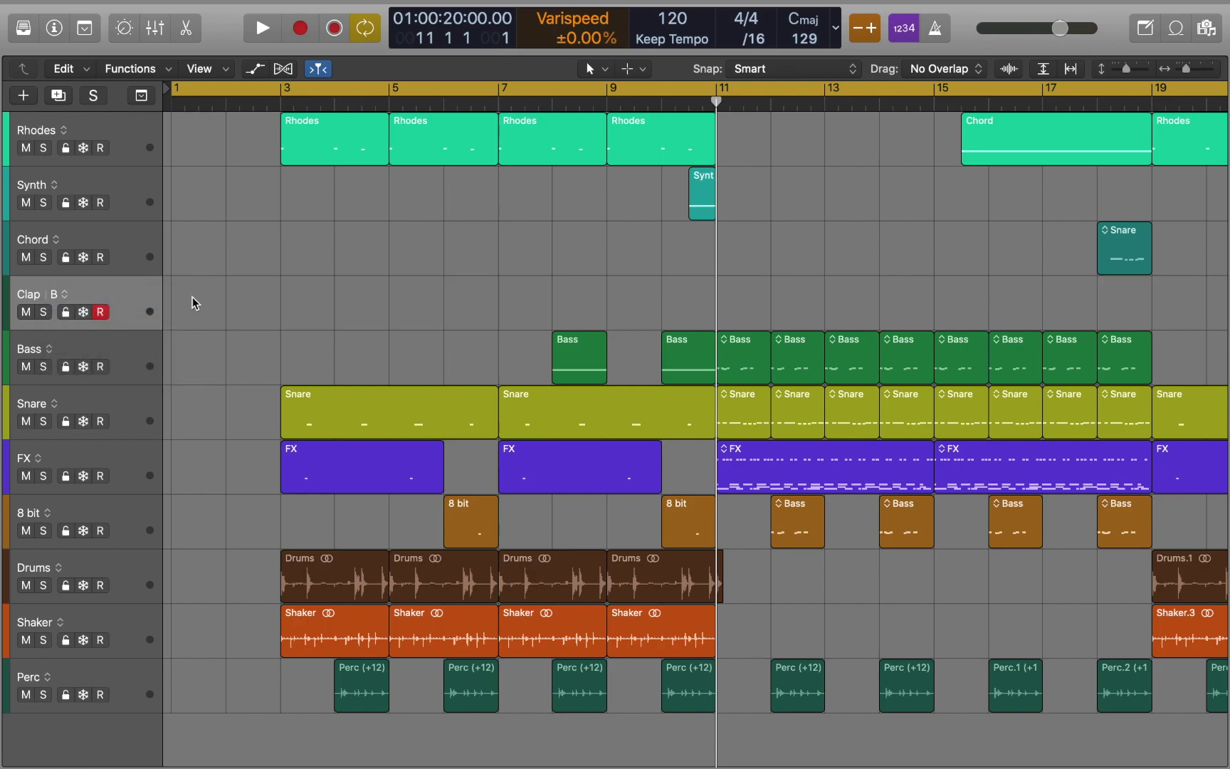
{"action": "right_click", "coordinate": [298, 302]}
{"action": "left_click", "coordinate": [370, 310]}
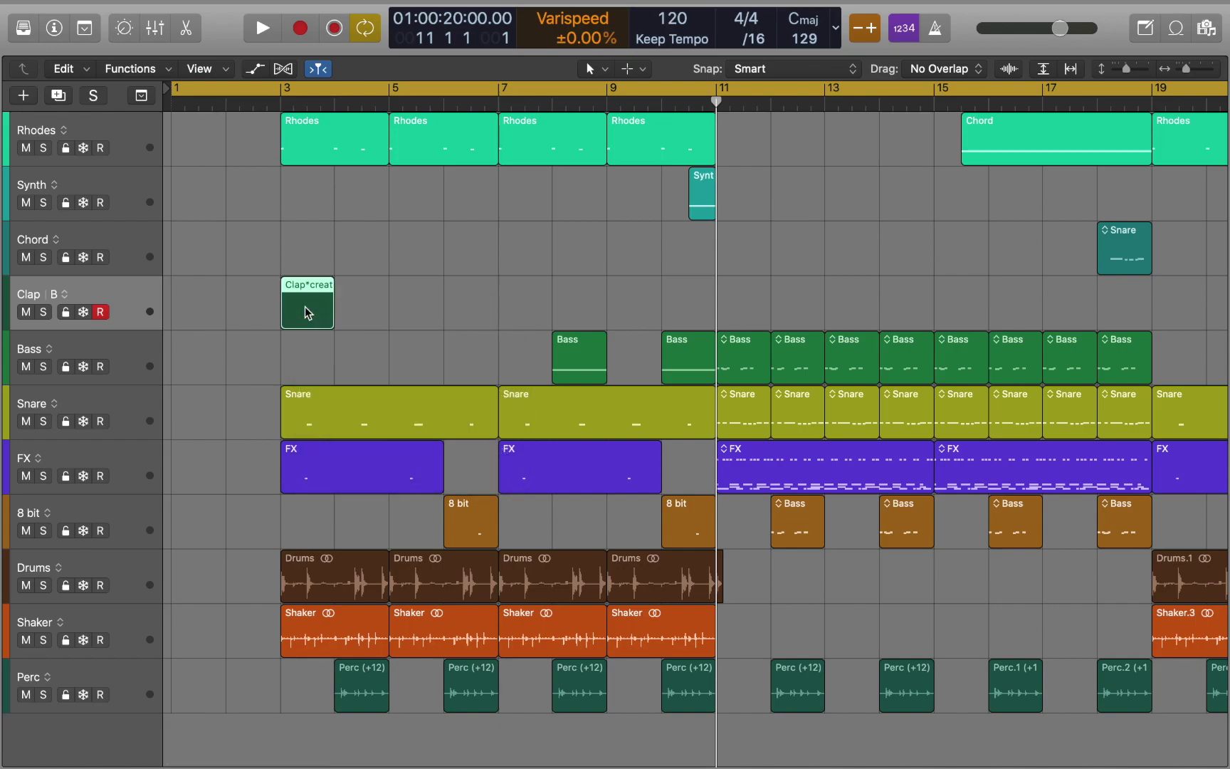
- Switch Clap back to alternative A, show the inactive row, toggle activation, then hide the row
{"action": "left_click", "coordinate": [66, 296]}
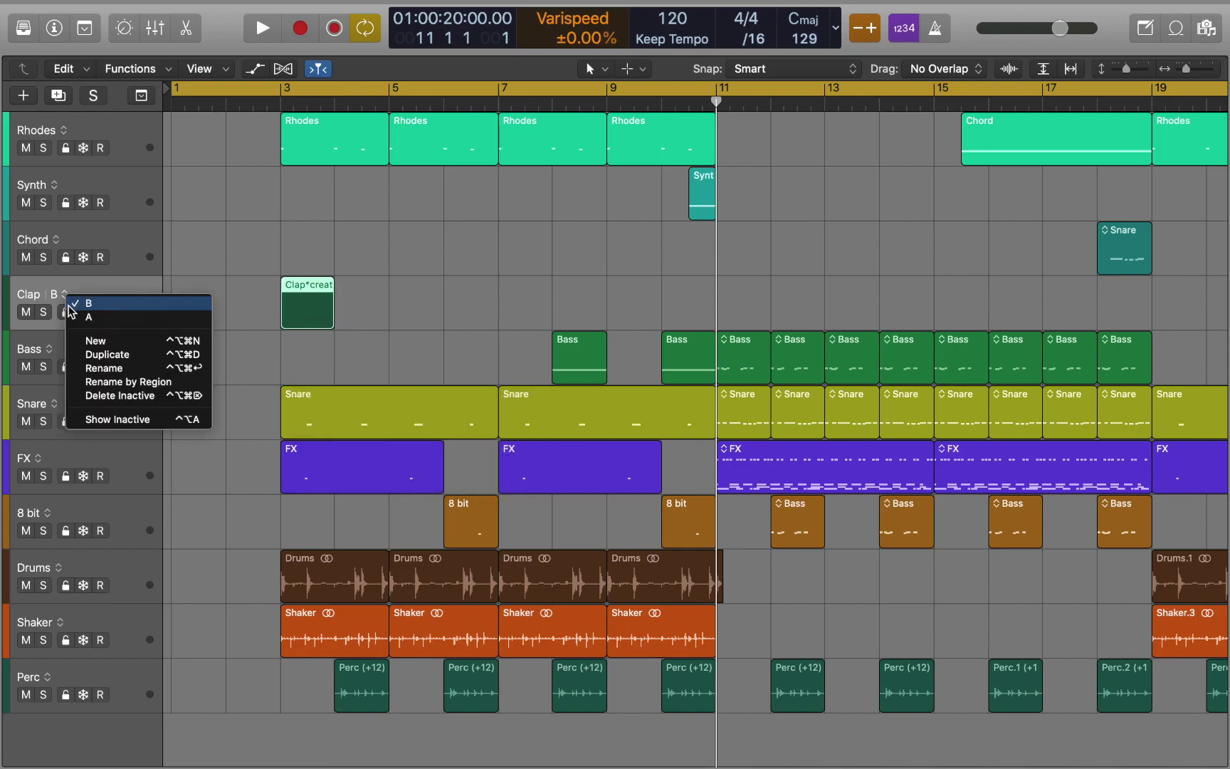
{"action": "left_click", "coordinate": [73, 317]}
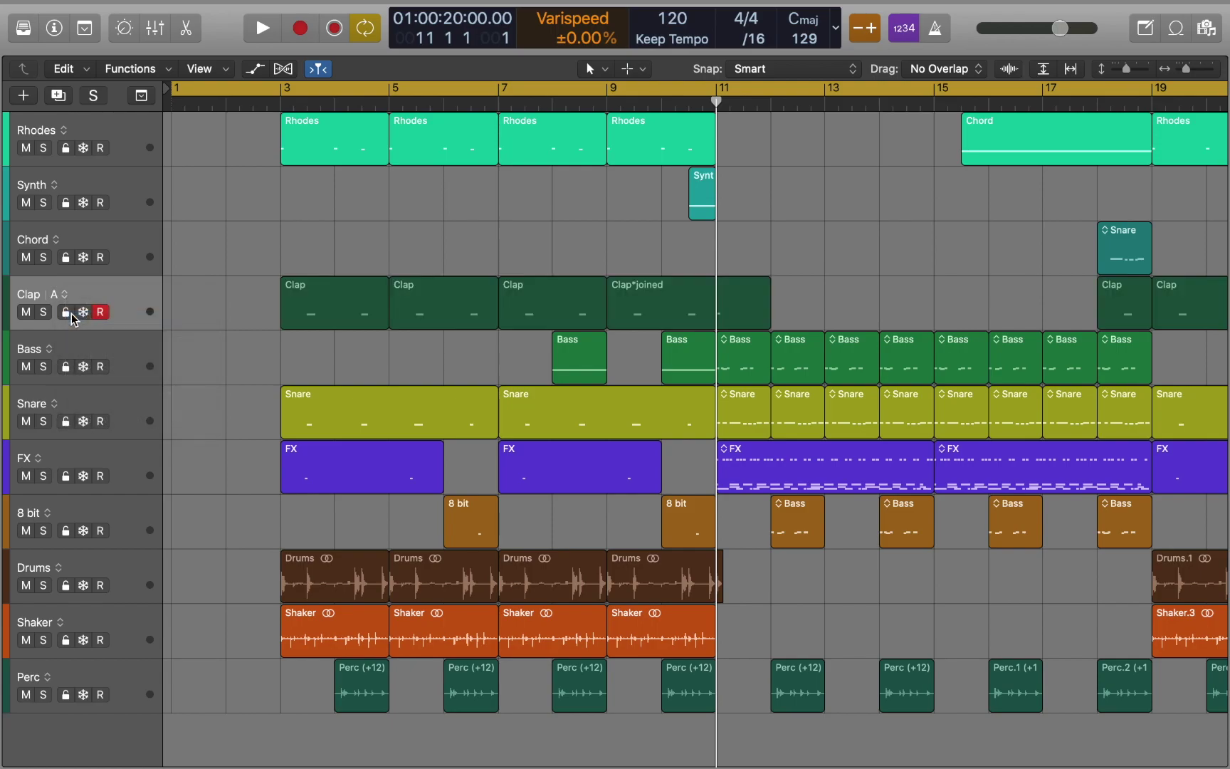
{"action": "left_click", "coordinate": [64, 295]}
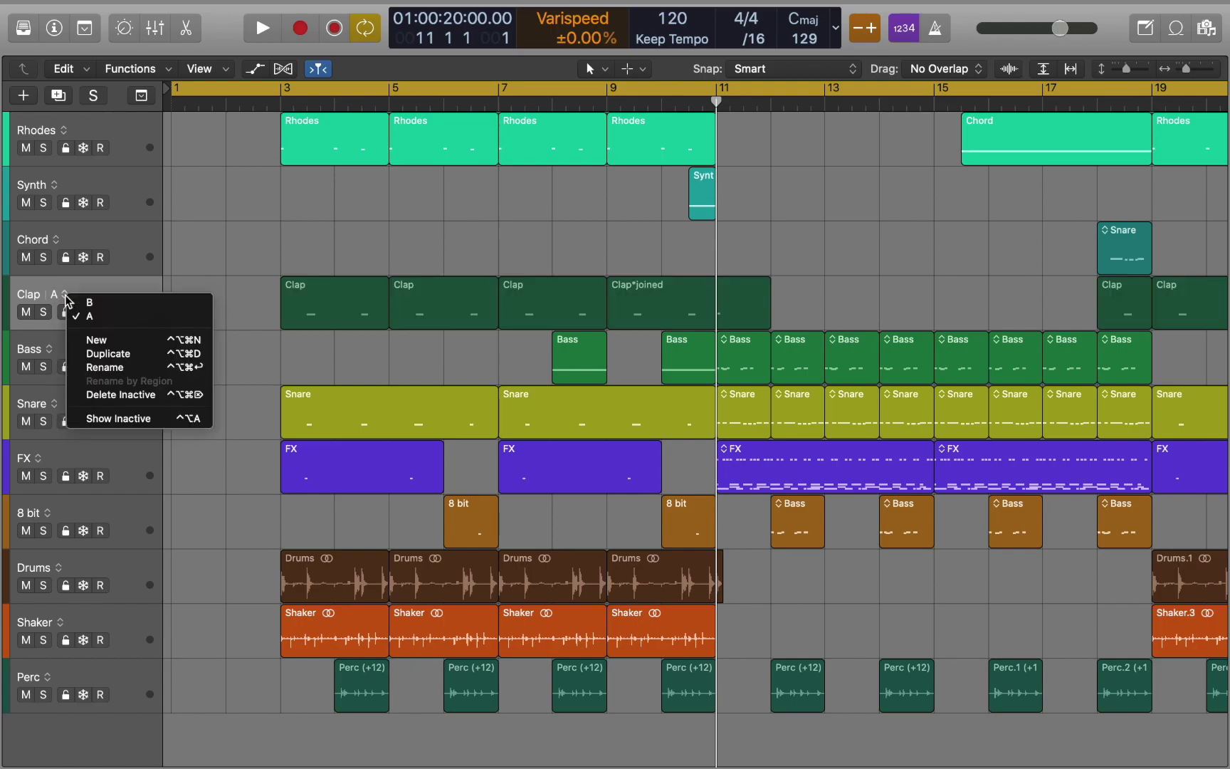
{"action": "left_click", "coordinate": [104, 419]}
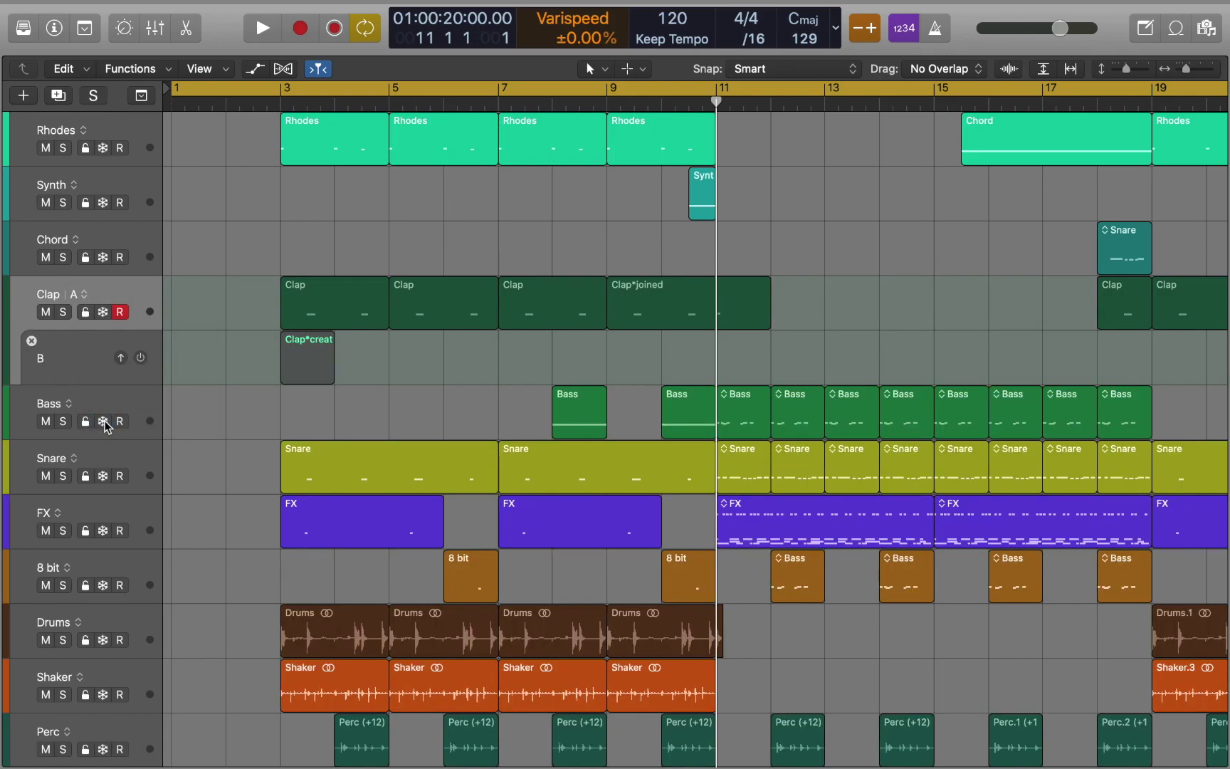
{"action": "left_click", "coordinate": [141, 358]}
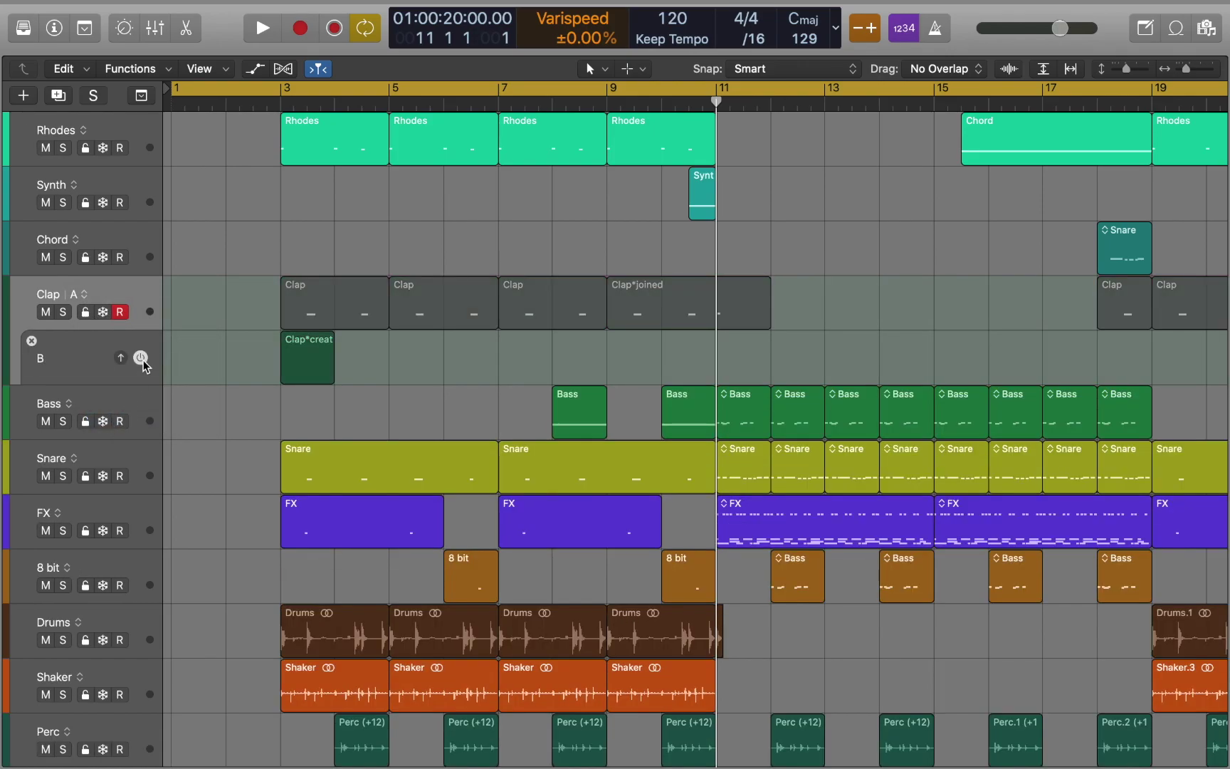
{"action": "left_click", "coordinate": [141, 359]}
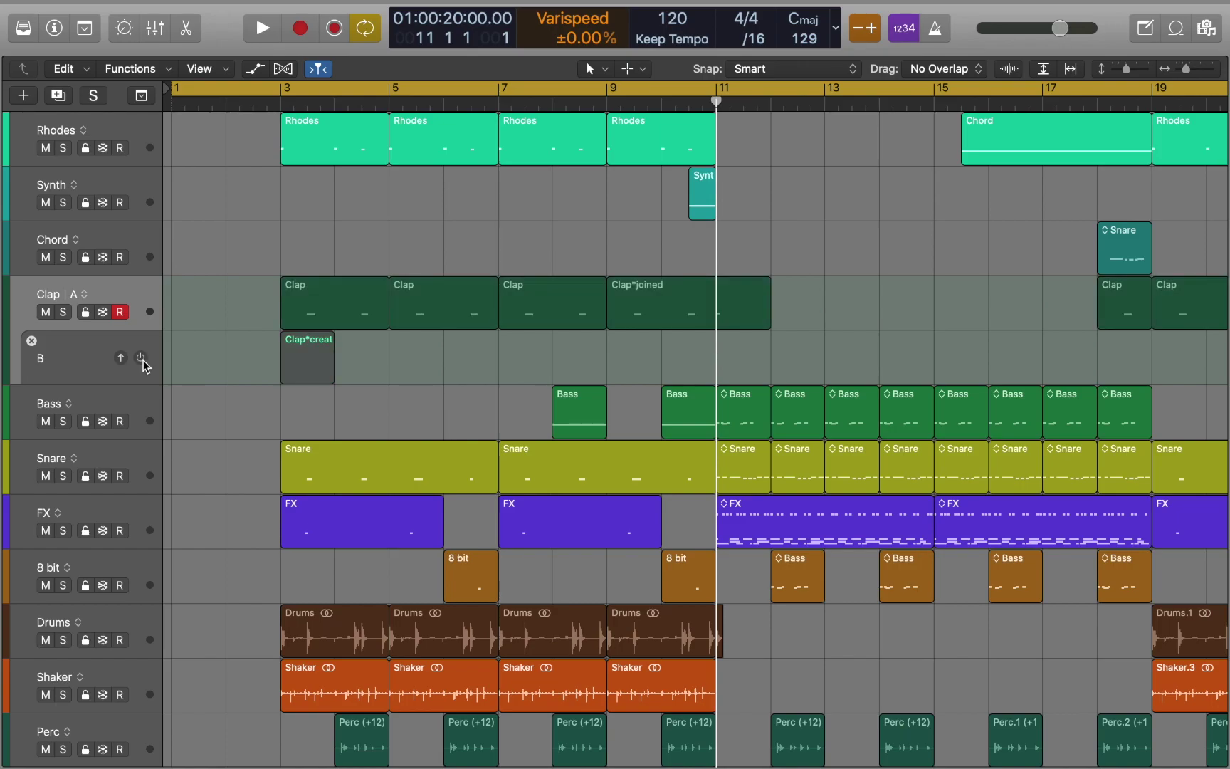
{"action": "left_click", "coordinate": [32, 341]}
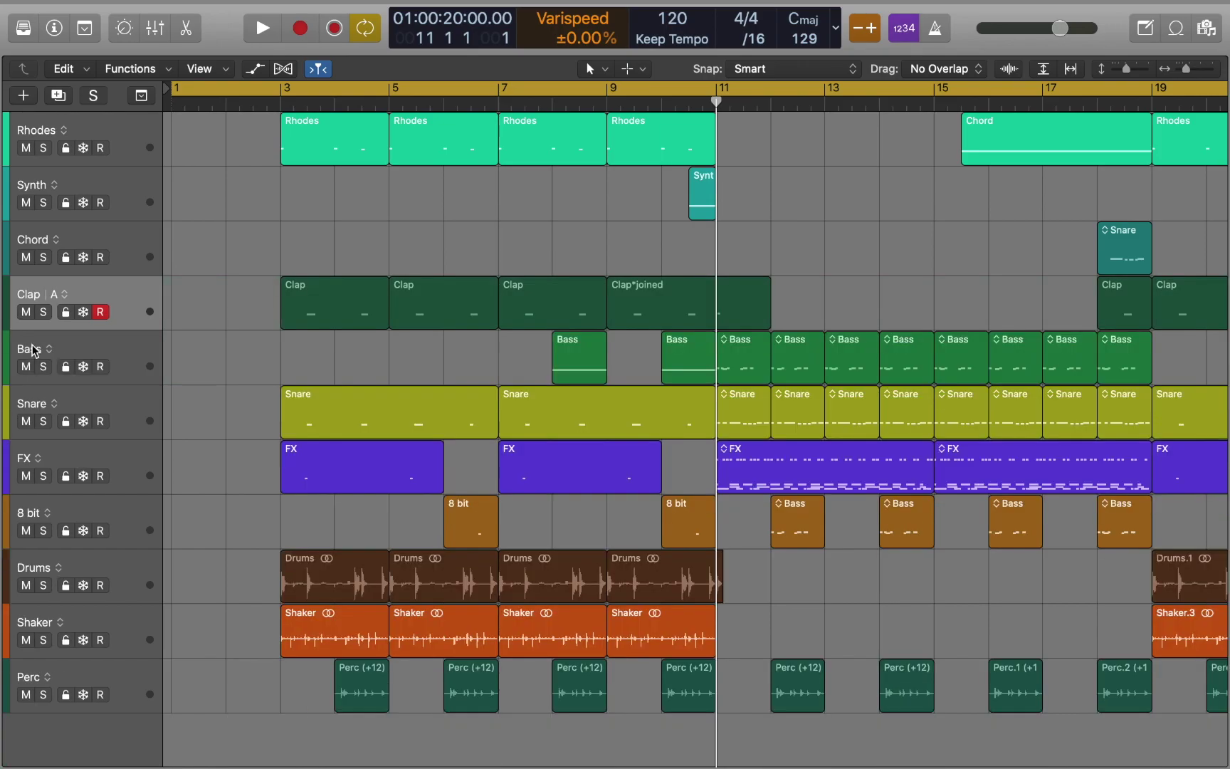
- Stack the selected Snare, Shaker and Perc tracks into summing stack Sum 2 and collapse it
{"action": "left_click", "coordinate": [122, 406]}
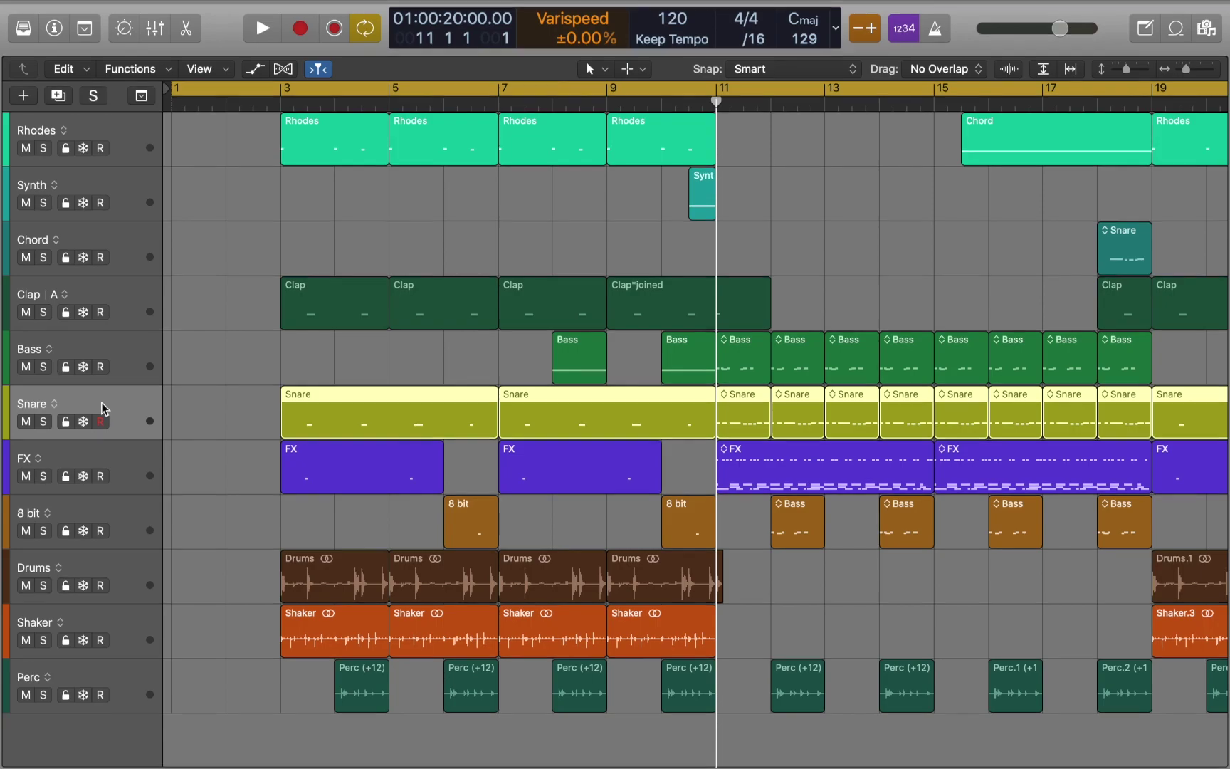
{"action": "left_click", "coordinate": [107, 621], "text": "shift"}
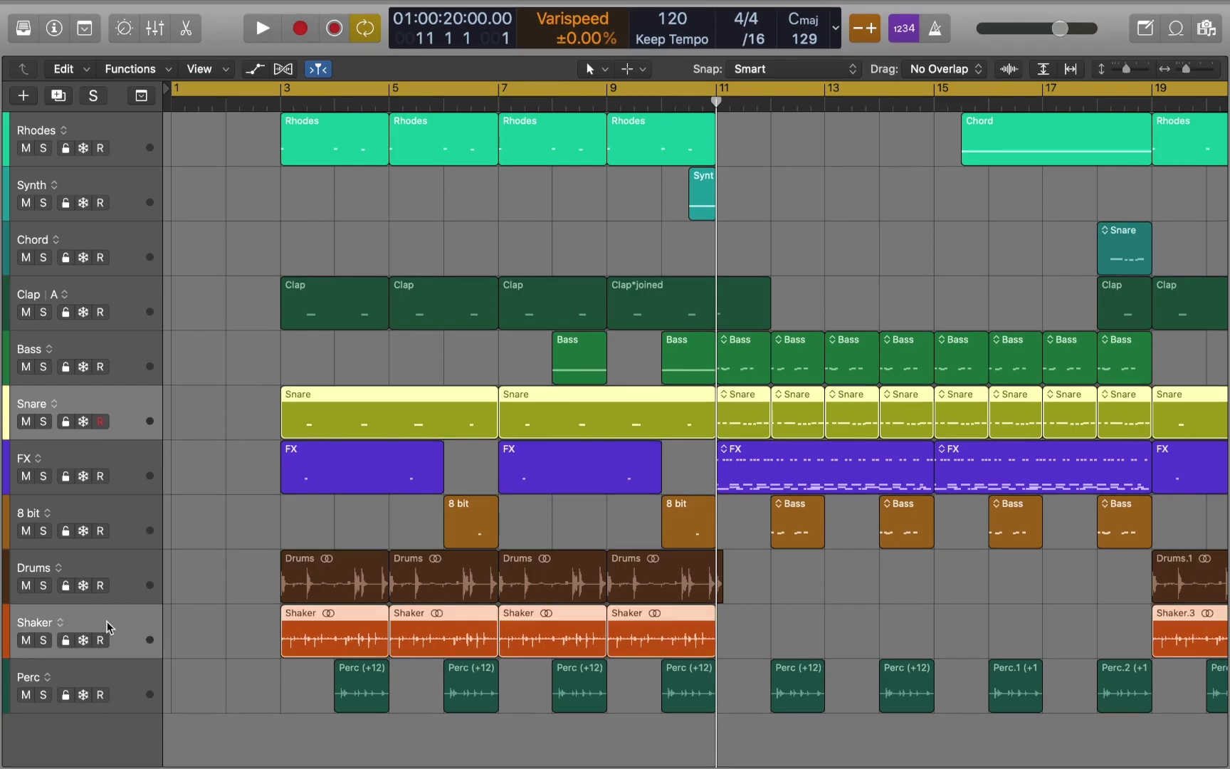
{"action": "left_click", "coordinate": [125, 679], "text": "shift"}
{"action": "right_click", "coordinate": [125, 679]}
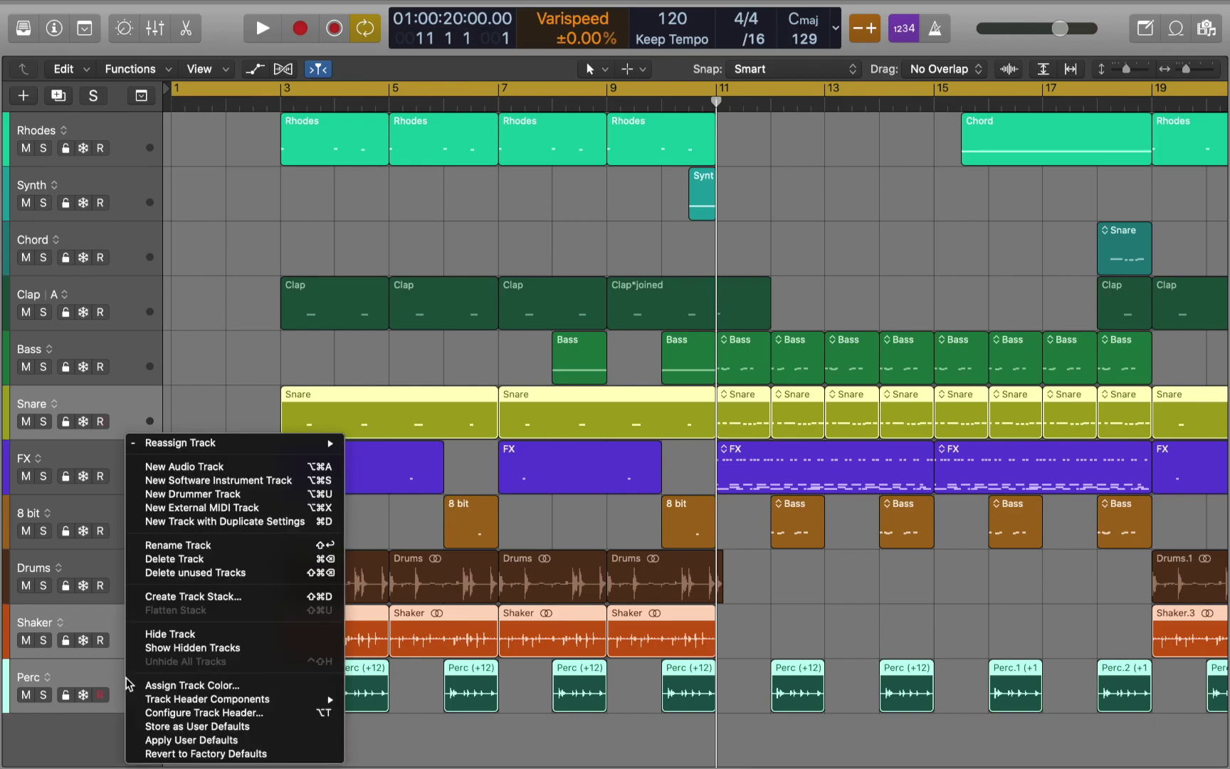
{"action": "left_click", "coordinate": [197, 600]}
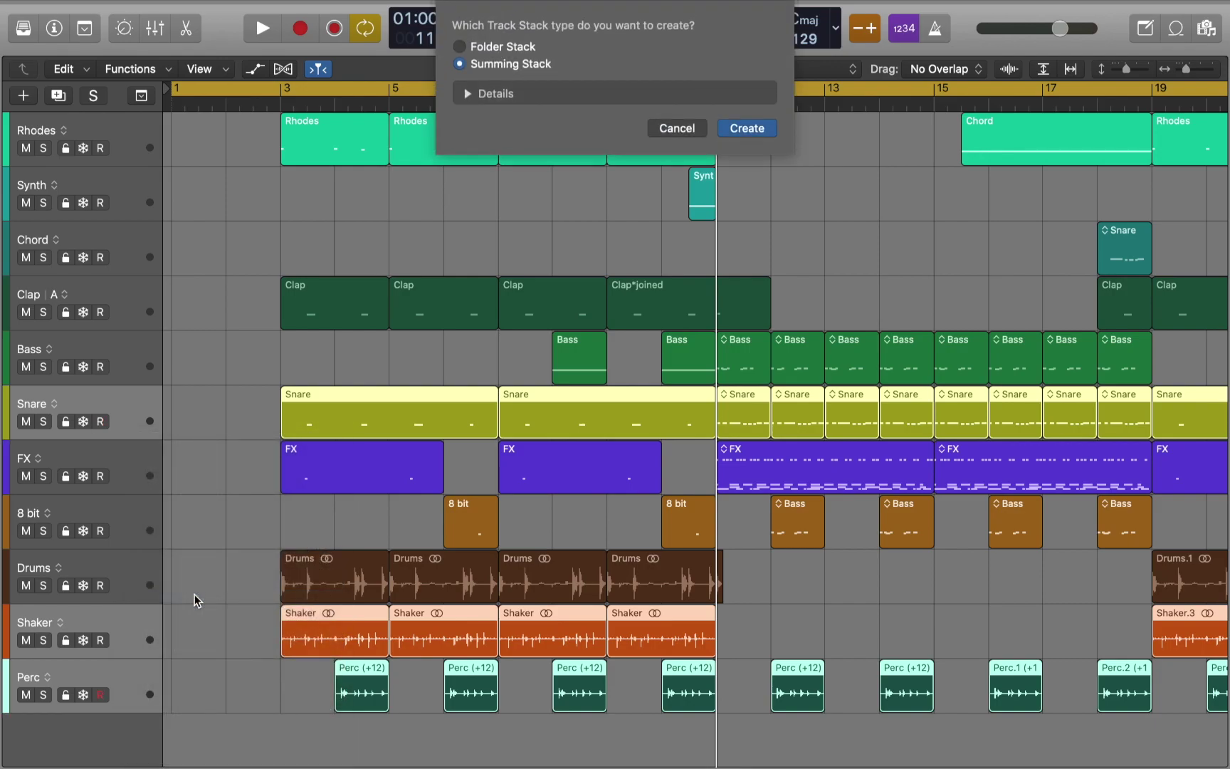
{"action": "key", "text": "Return"}
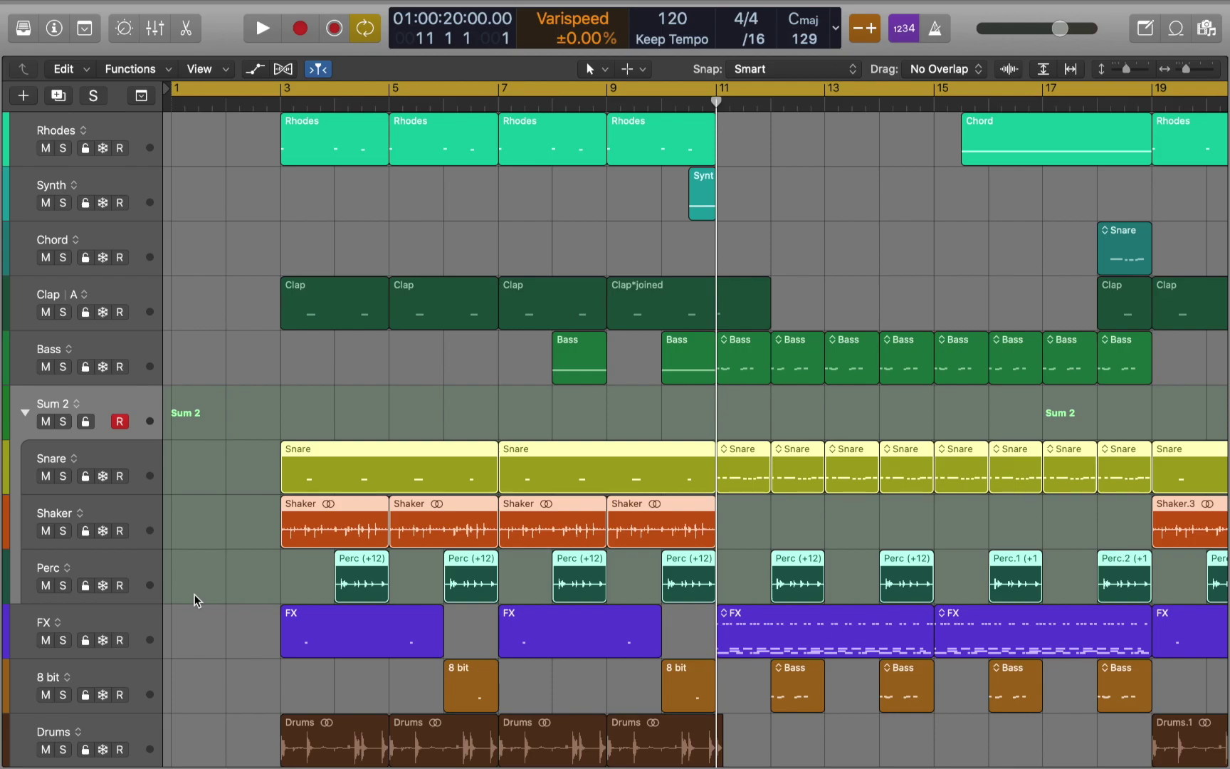
{"action": "left_click", "coordinate": [24, 412]}
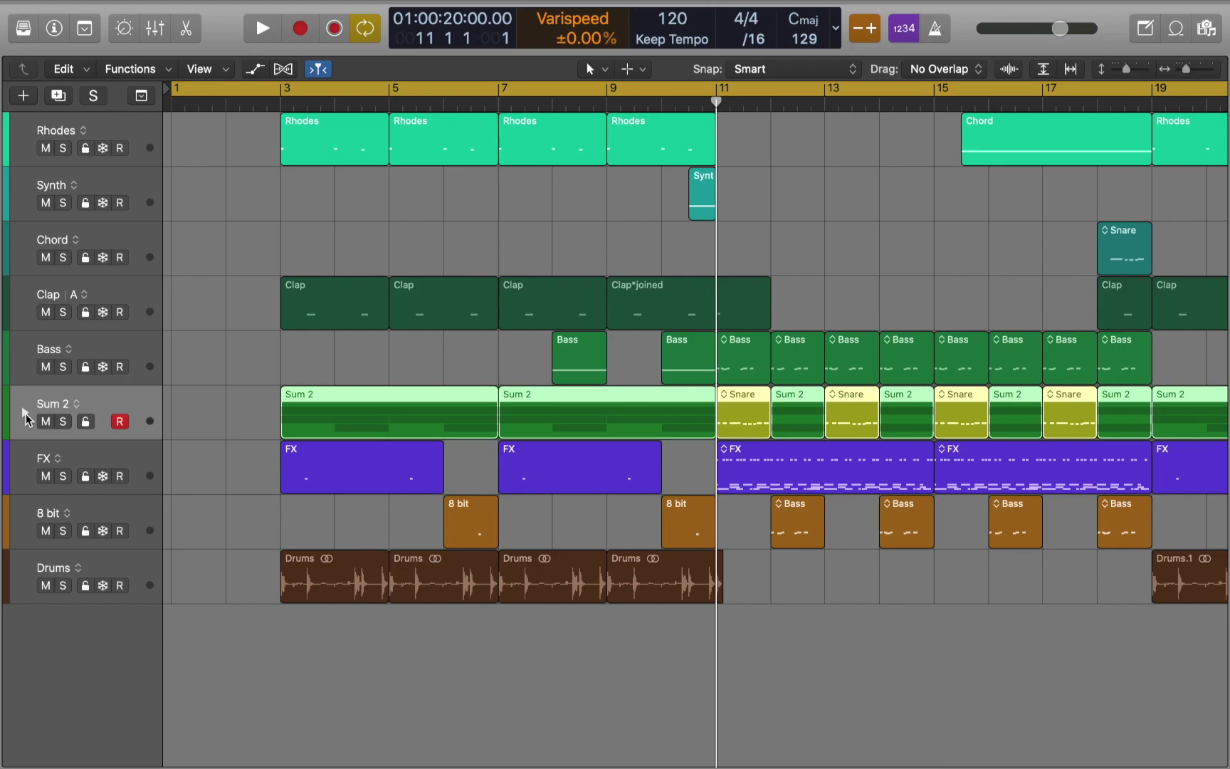
{"action": "left_click", "coordinate": [551, 682]}
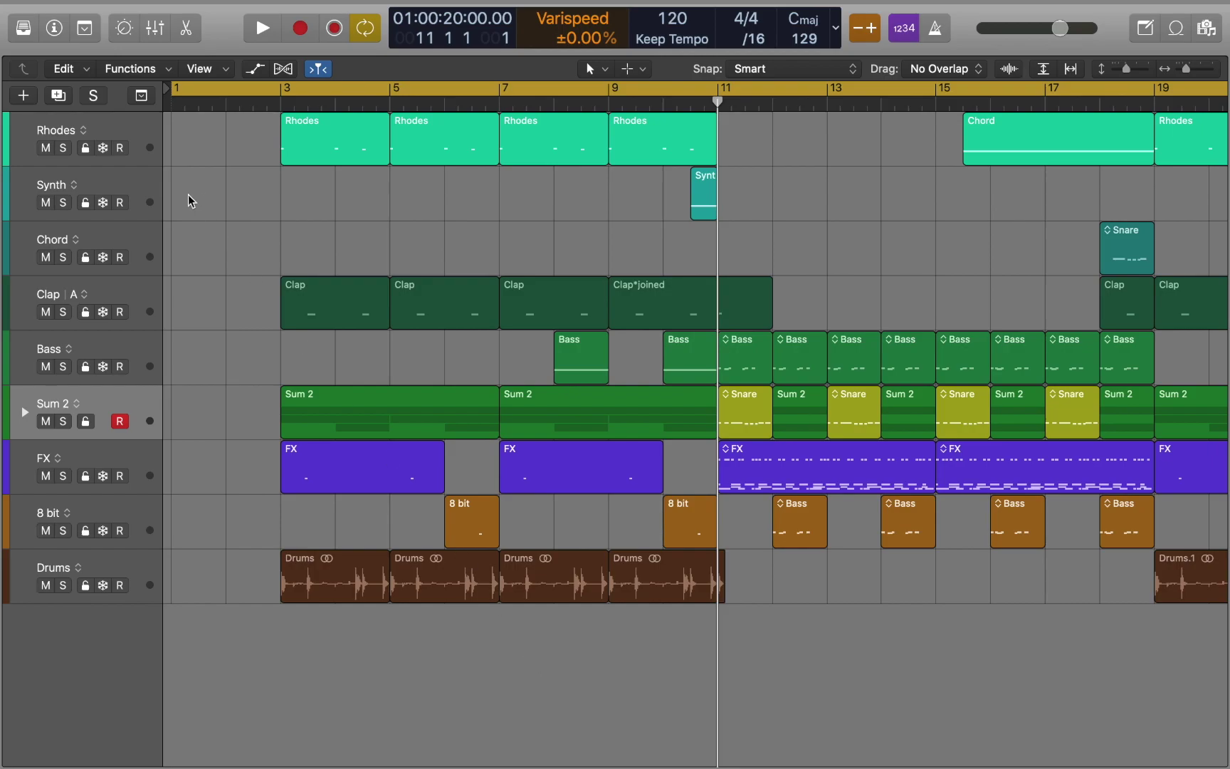
- Show the global tracks, adding and then removing the Arrangement track
{"action": "left_click", "coordinate": [142, 97]}
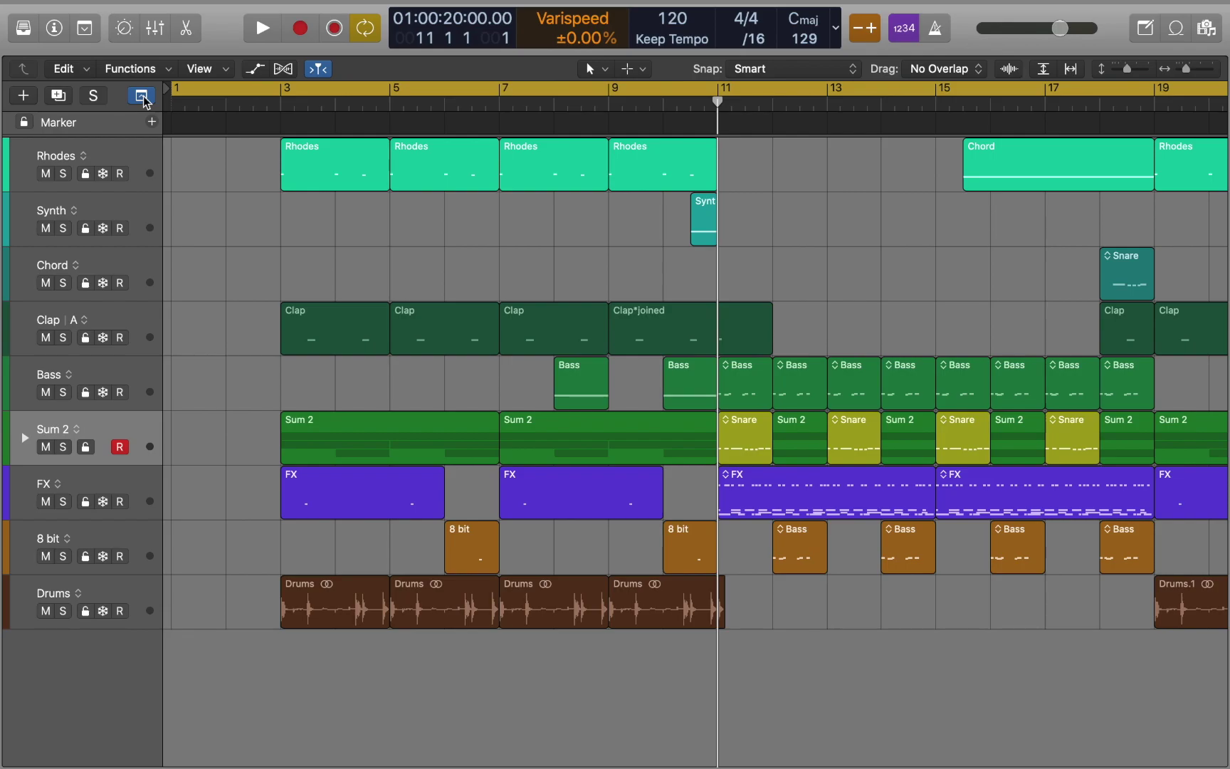
{"action": "right_click", "coordinate": [130, 121]}
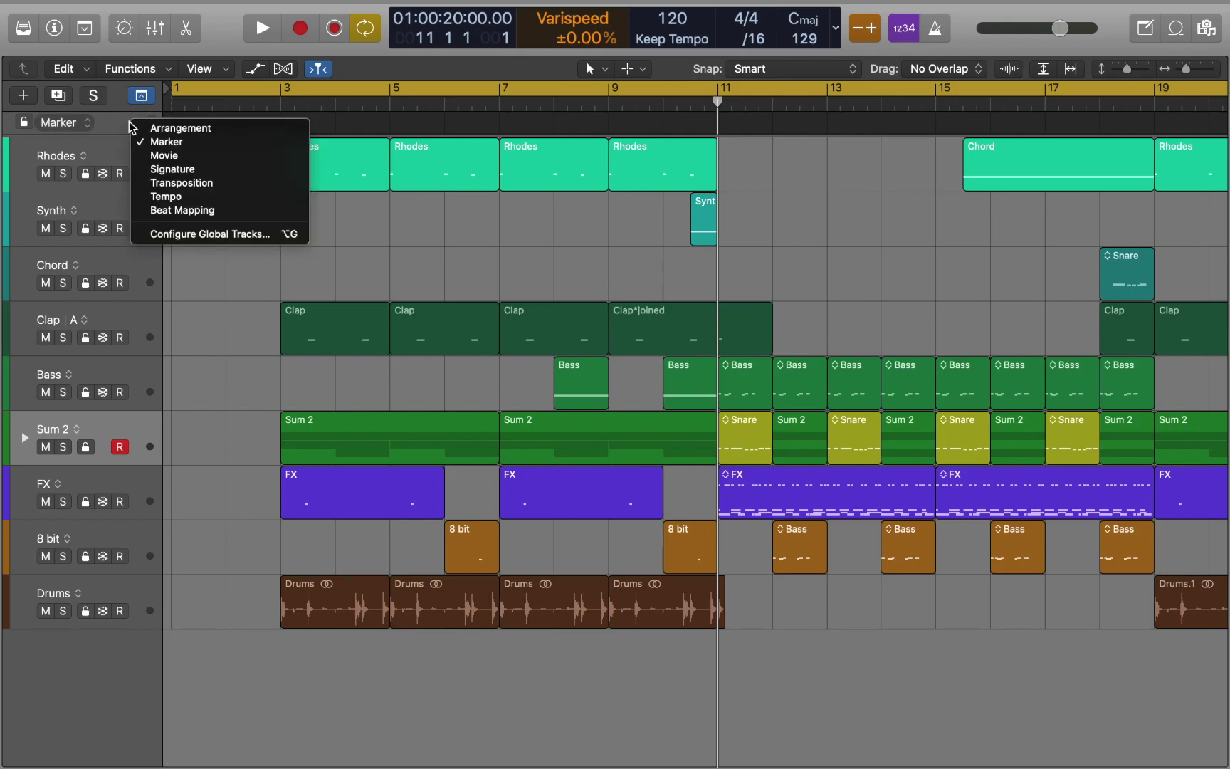
{"action": "left_click", "coordinate": [133, 128]}
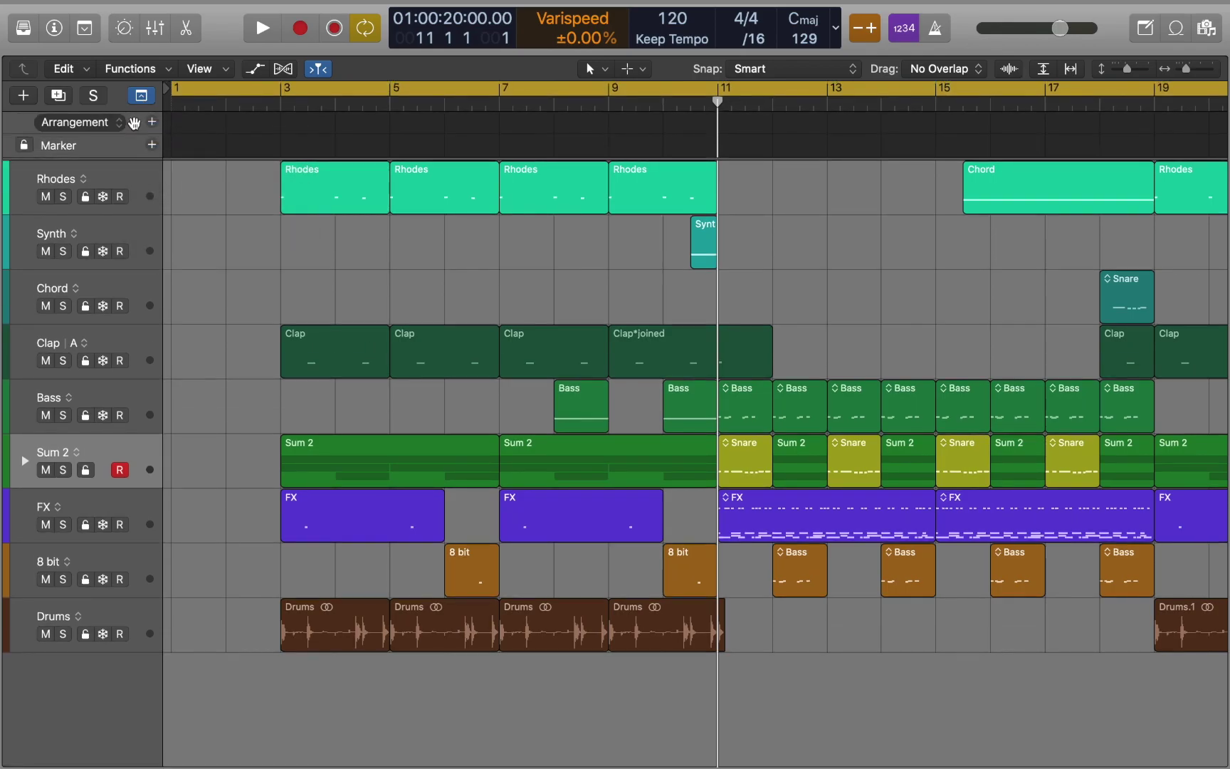
{"action": "right_click", "coordinate": [134, 123]}
{"action": "left_click", "coordinate": [141, 128]}
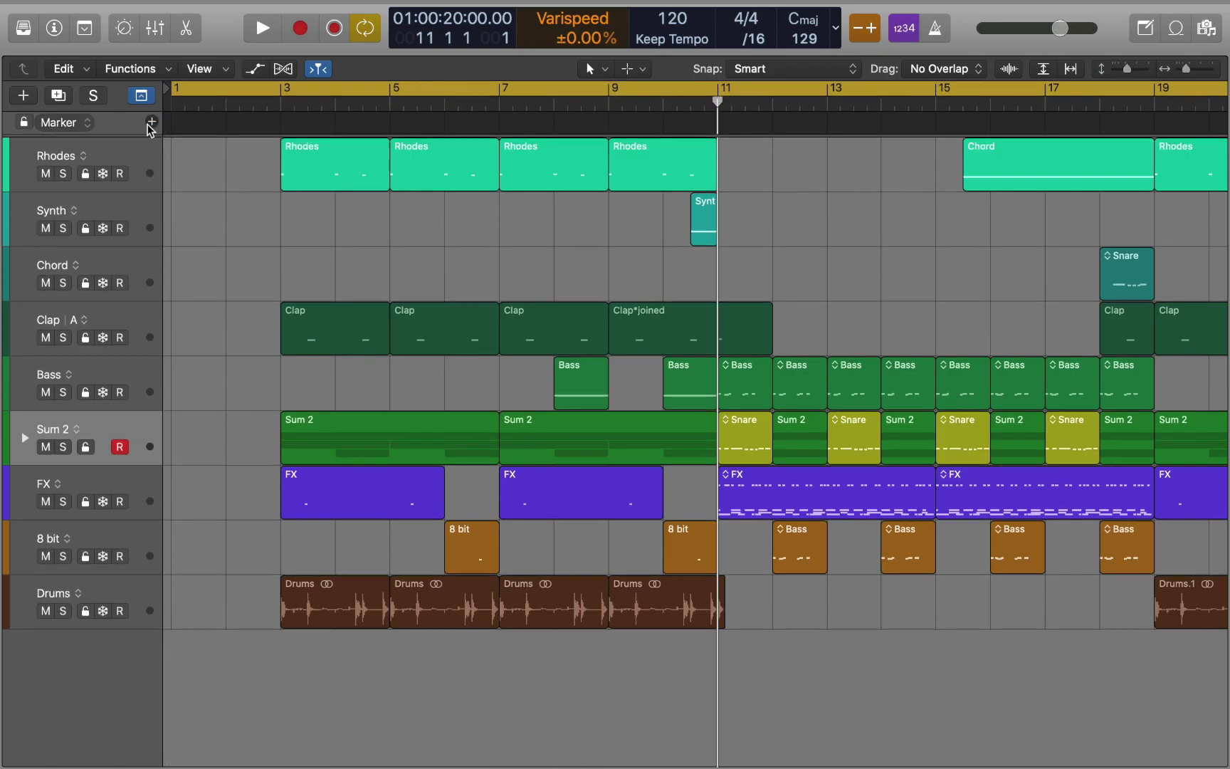
- Add a marker at bar 11 and name it 'B'
{"action": "left_click", "coordinate": [150, 124]}
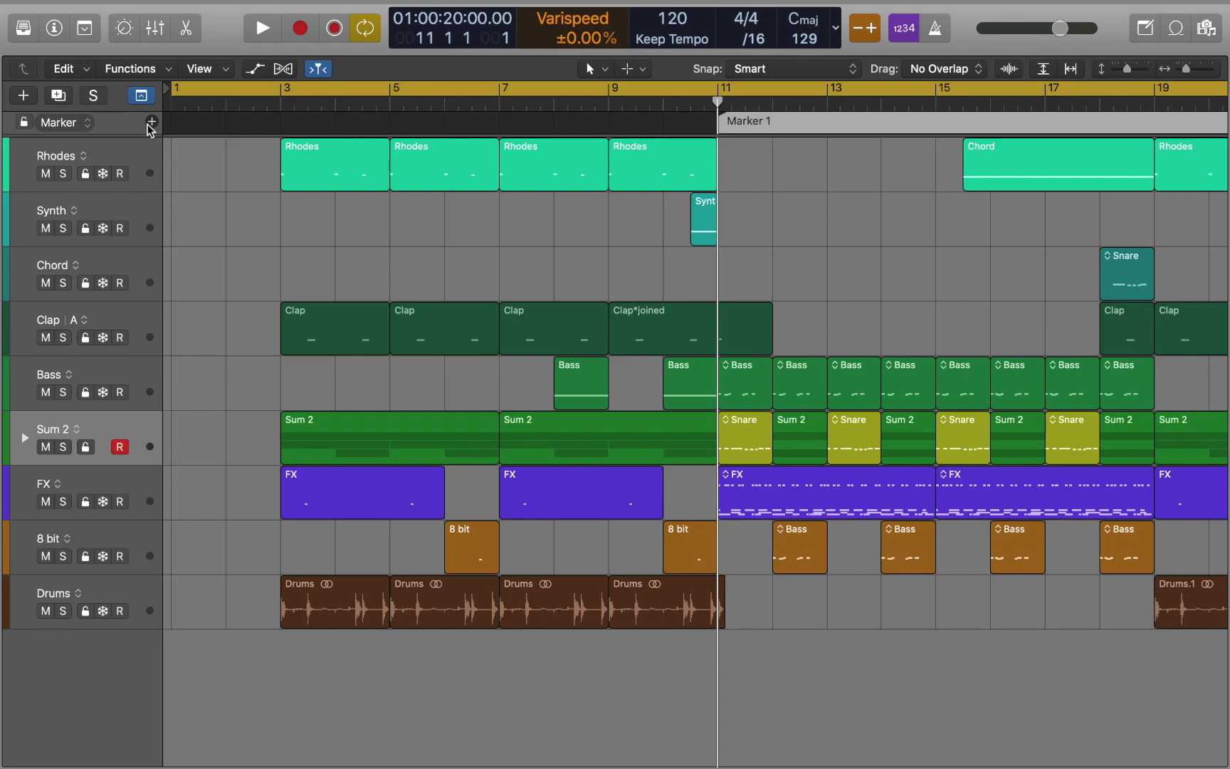
{"action": "double_click", "coordinate": [754, 122]}
{"action": "type", "text": "B"}
{"action": "key", "text": "Return"}
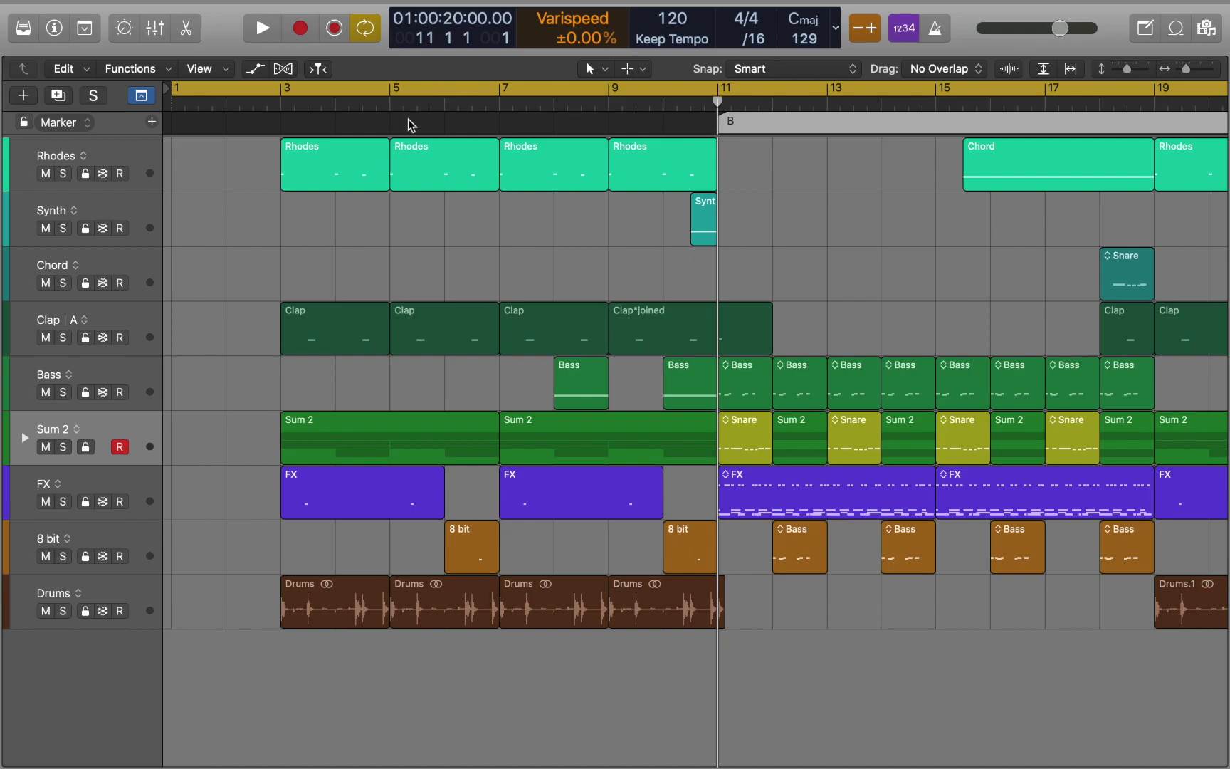
- Create a marker at bar 3, name it 'A', and colour it red
{"action": "left_click", "coordinate": [279, 103]}
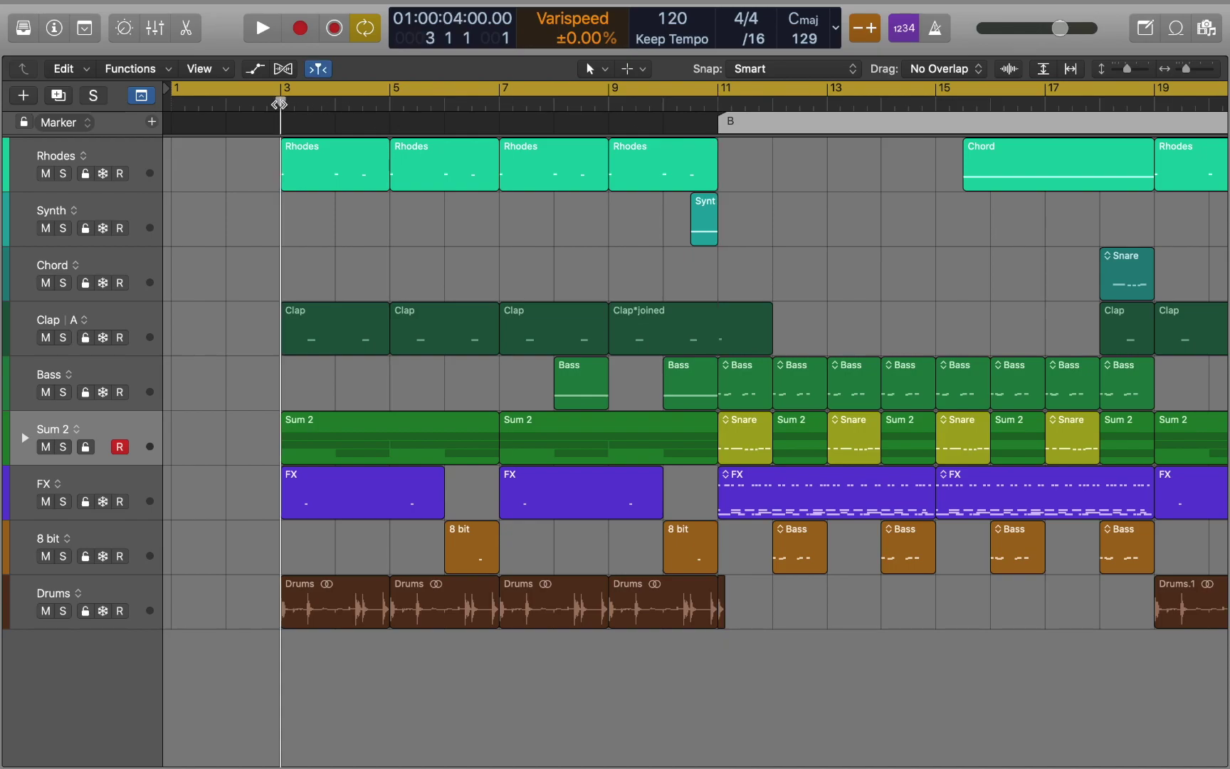
{"action": "right_click", "coordinate": [285, 122]}
{"action": "left_click", "coordinate": [307, 127]}
{"action": "double_click", "coordinate": [302, 121]}
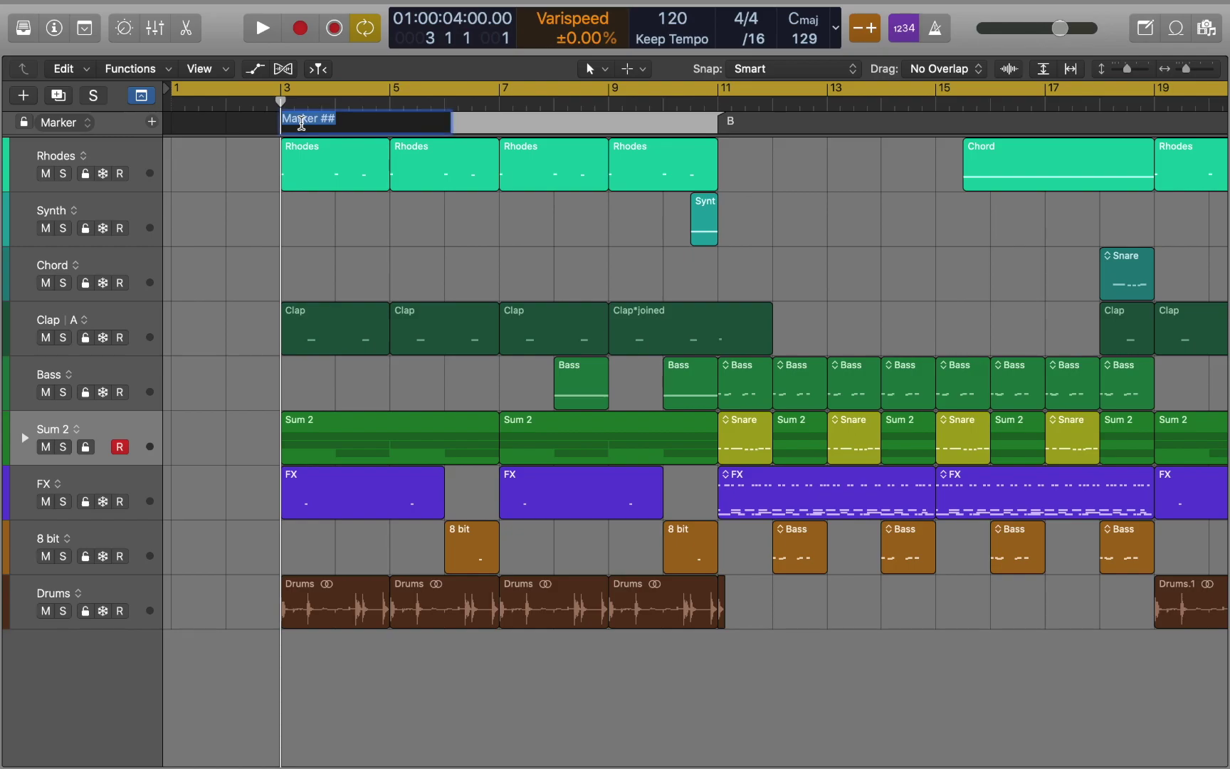
{"action": "type", "text": "A"}
{"action": "key", "text": "Return"}
{"action": "key", "text": "alt+c"}
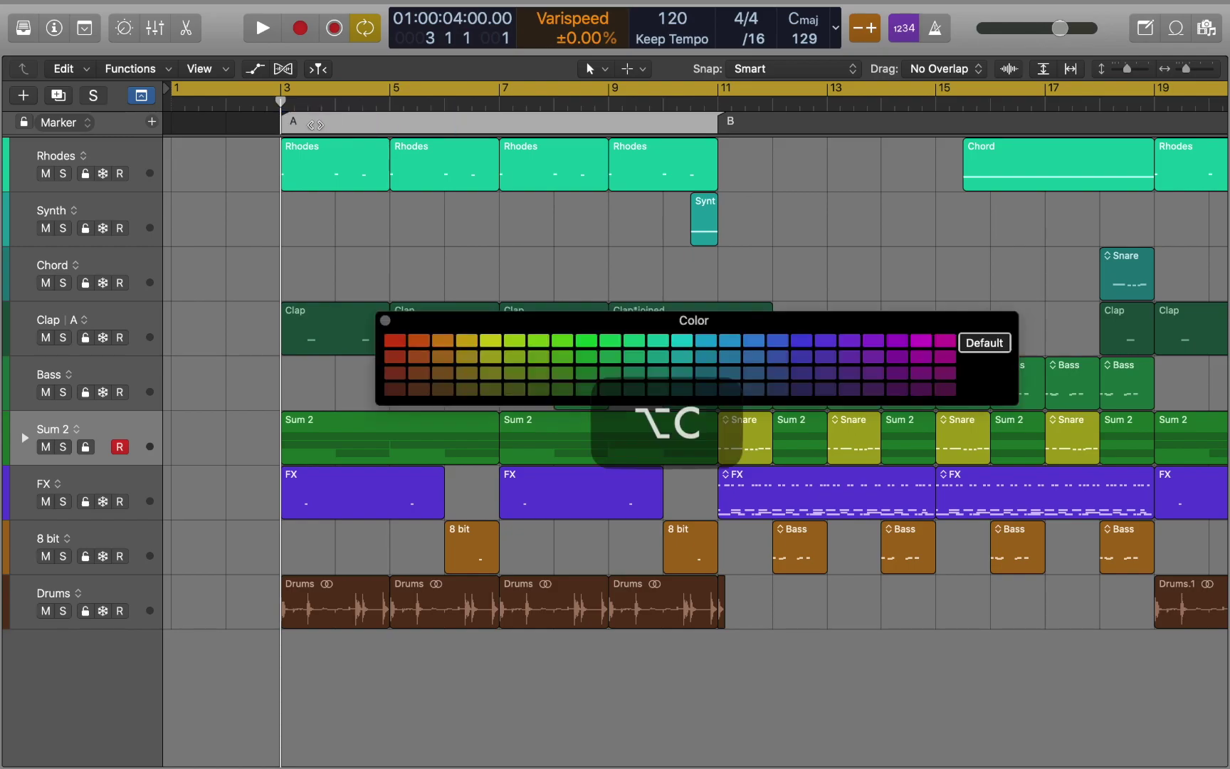
{"action": "left_click", "coordinate": [403, 342]}
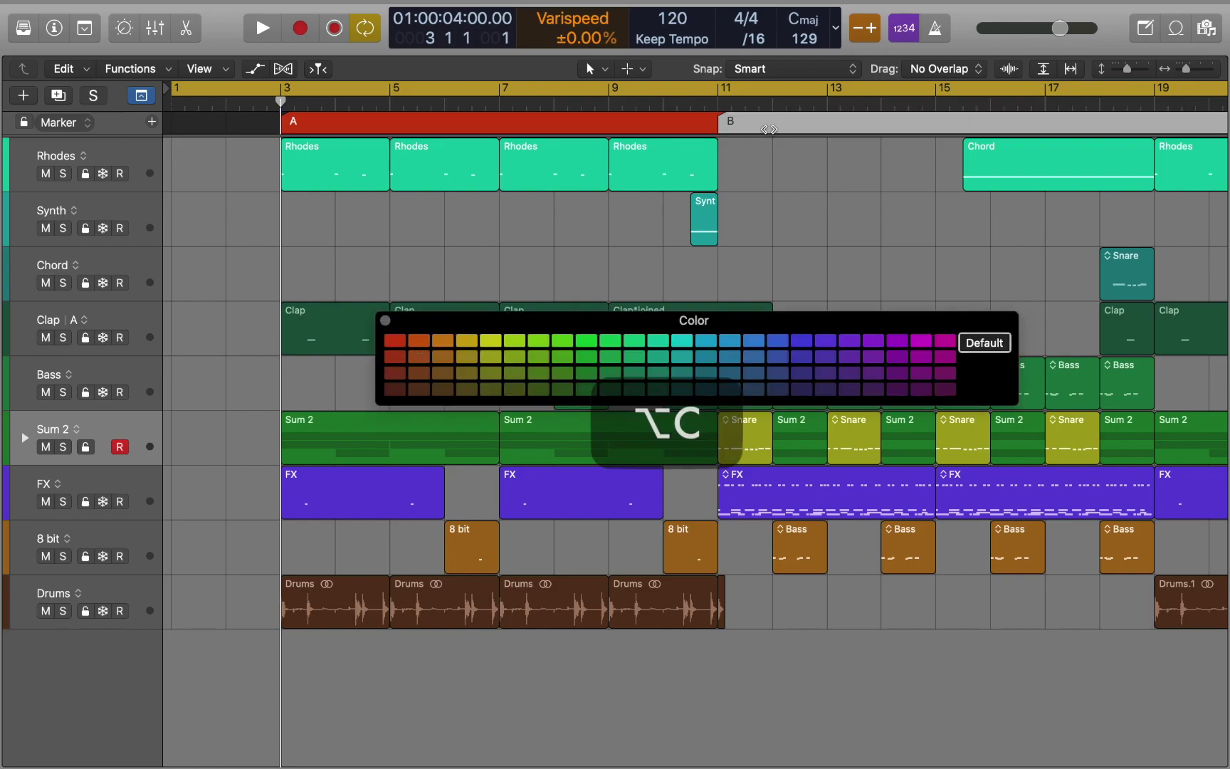
- Colour marker B pale green, then add Capture Recording to the control bar's transport controls
{"action": "left_click", "coordinate": [563, 343]}
{"action": "left_click", "coordinate": [386, 320]}
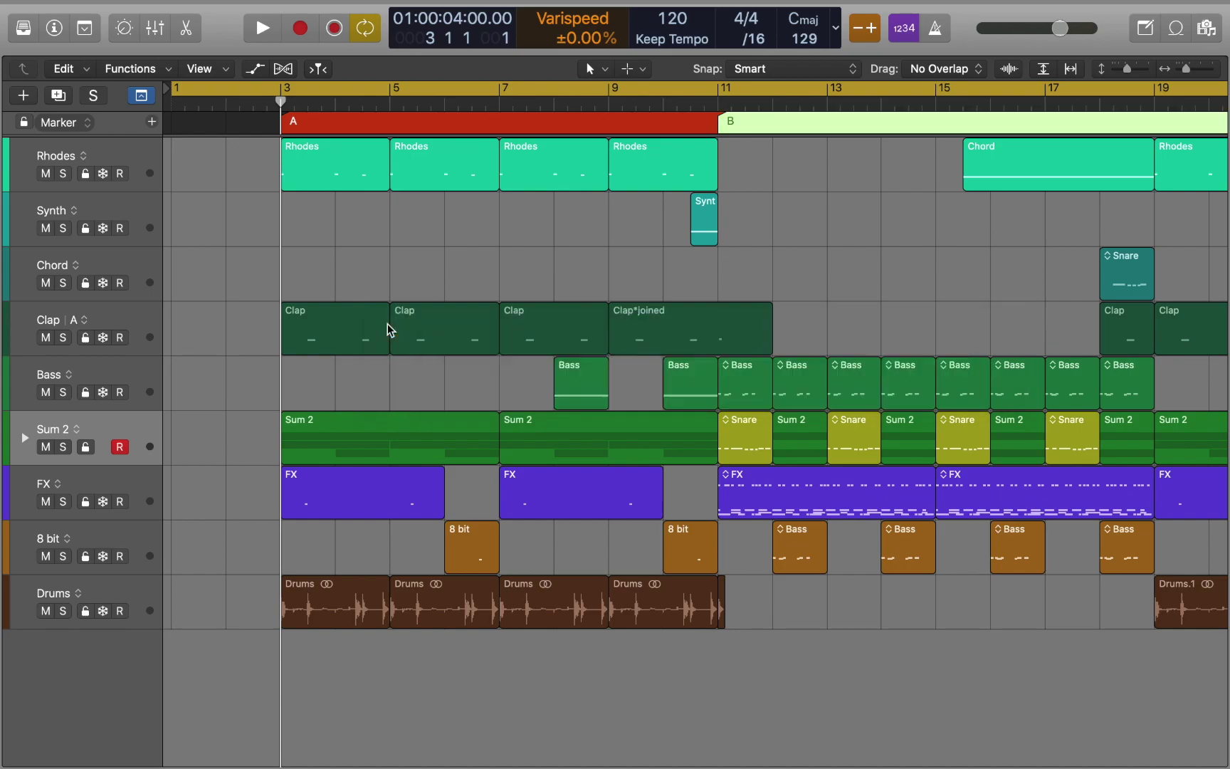
{"action": "left_click", "coordinate": [836, 27]}
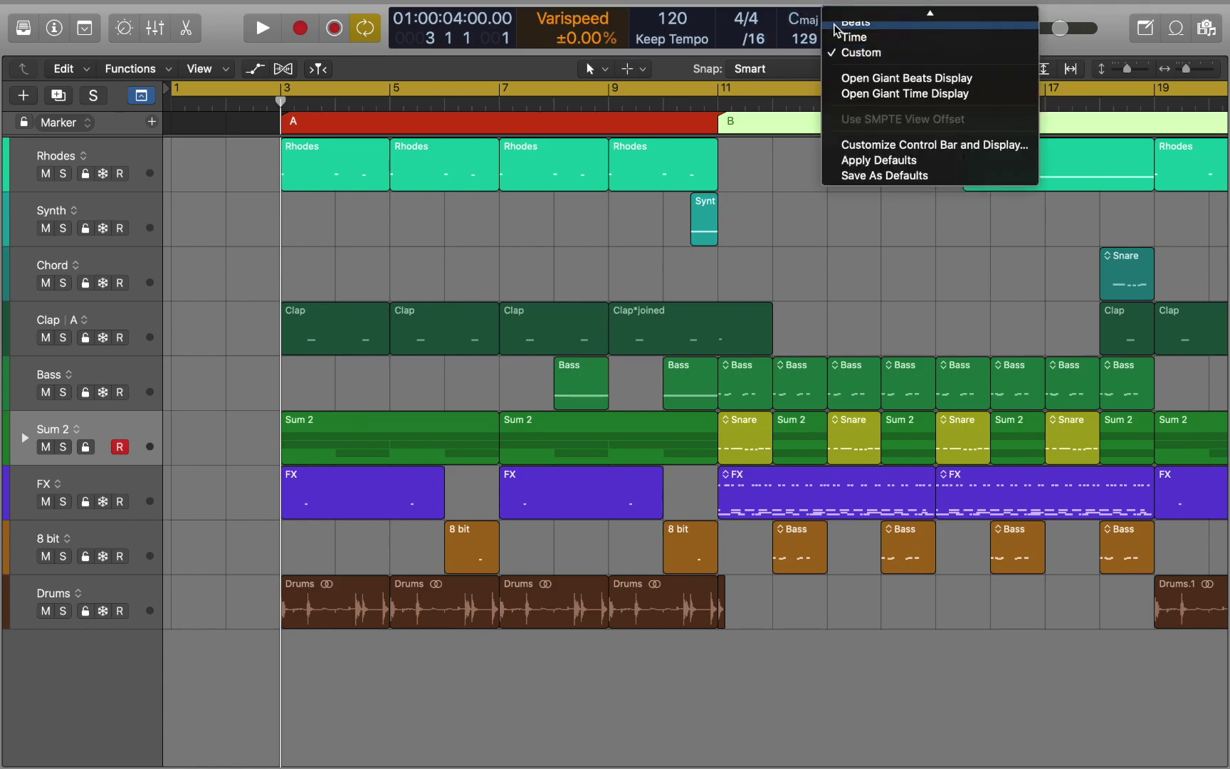
{"action": "left_click", "coordinate": [873, 145]}
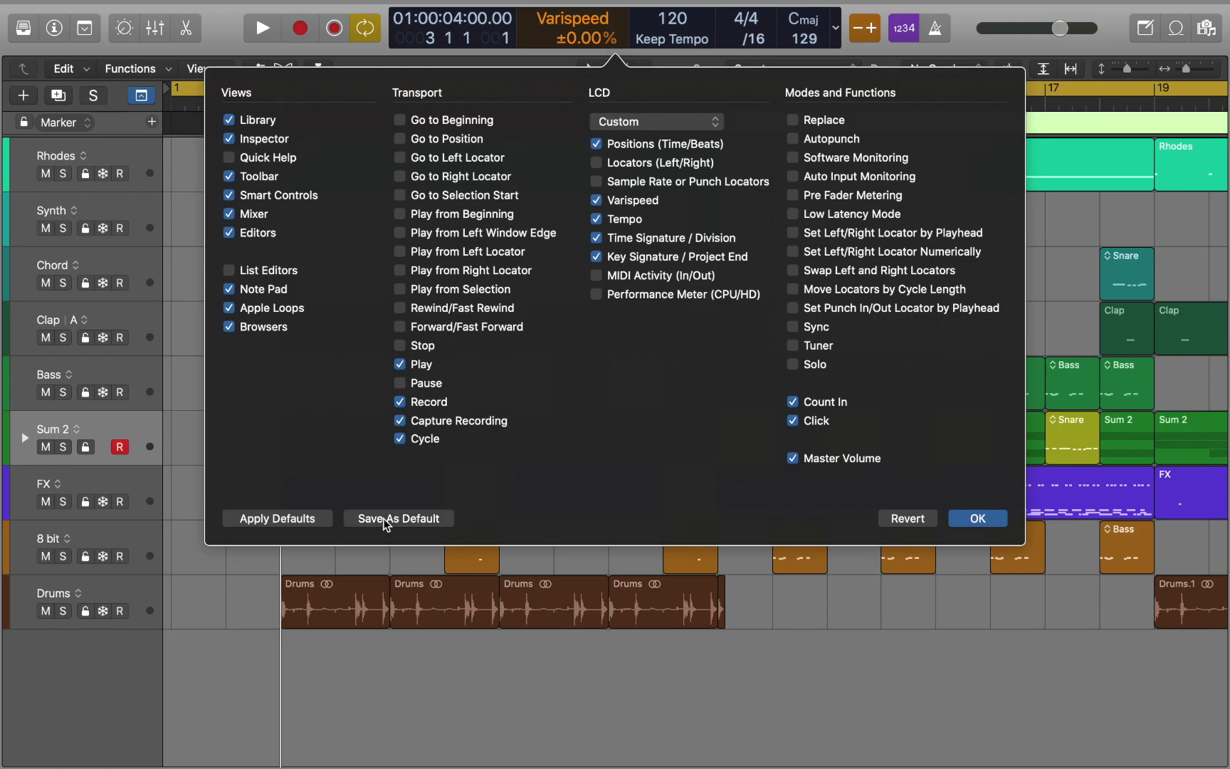
{"action": "left_click", "coordinate": [957, 517]}
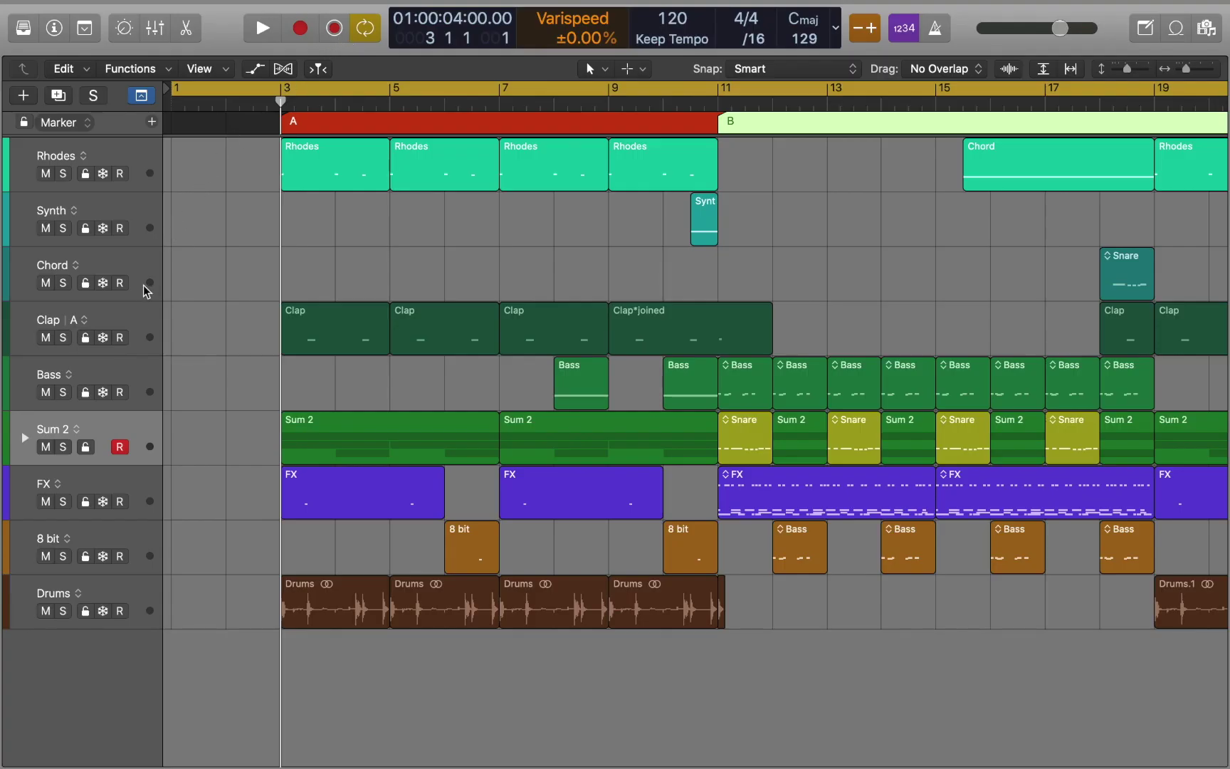
- Select the Clap track and play notes on it with Musical Typing from the beginning
{"action": "left_click", "coordinate": [219, 532]}
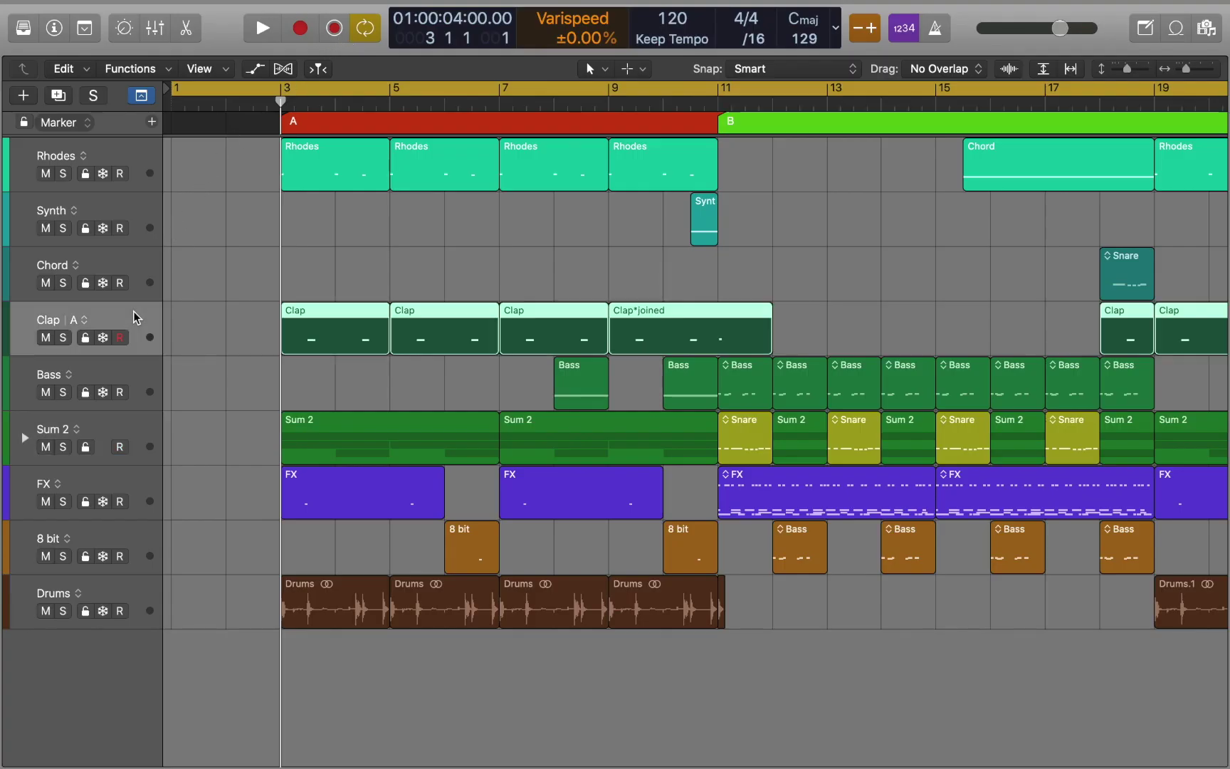
{"action": "key", "text": "super+k"}
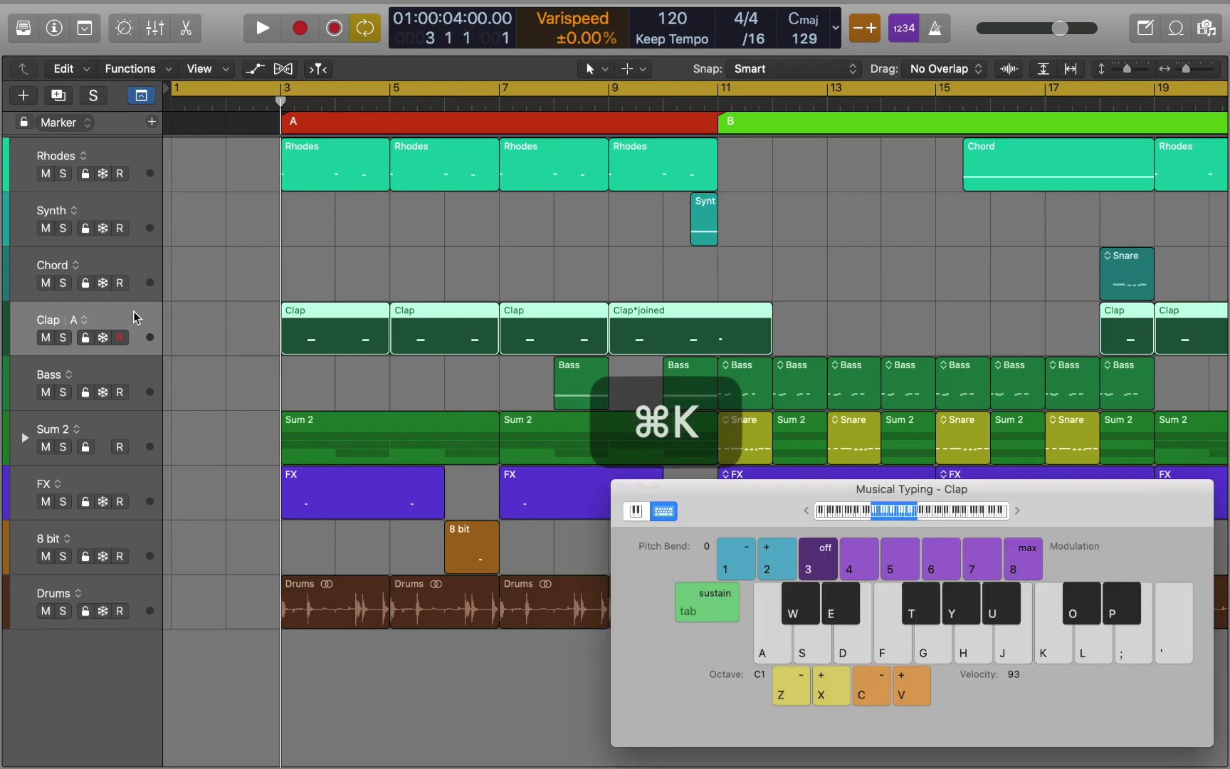
{"action": "key", "text": "Return"}
{"action": "key", "text": "space"}
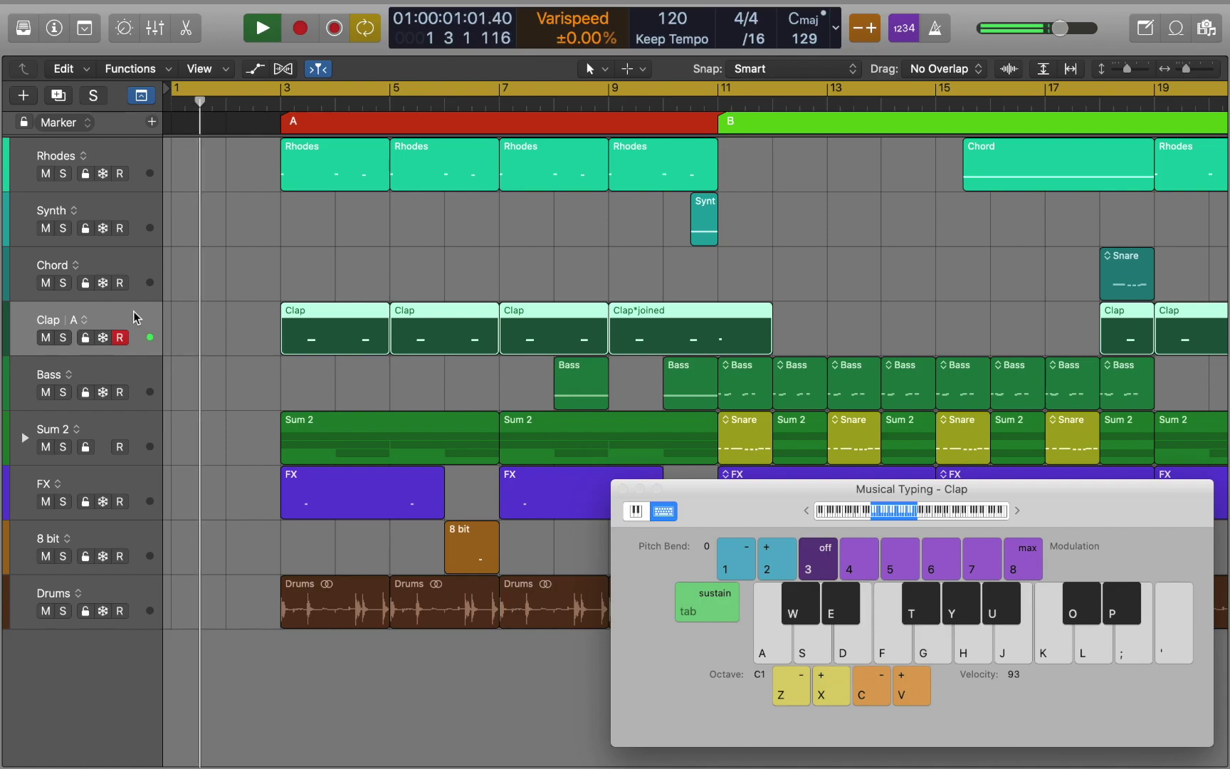
{"action": "key", "text": "g"}
{"action": "key", "text": "space"}
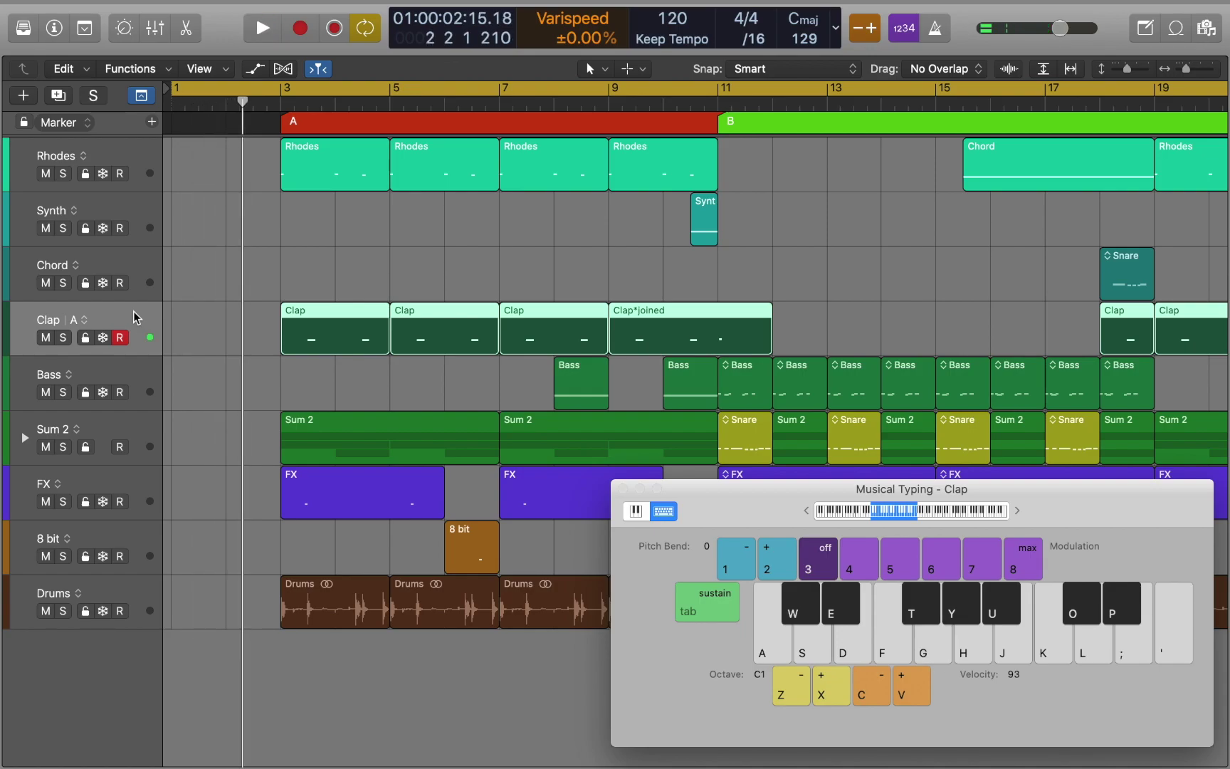
- Capture the just-played Clap notes as a recorded region and play it back
{"action": "left_click", "coordinate": [332, 34]}
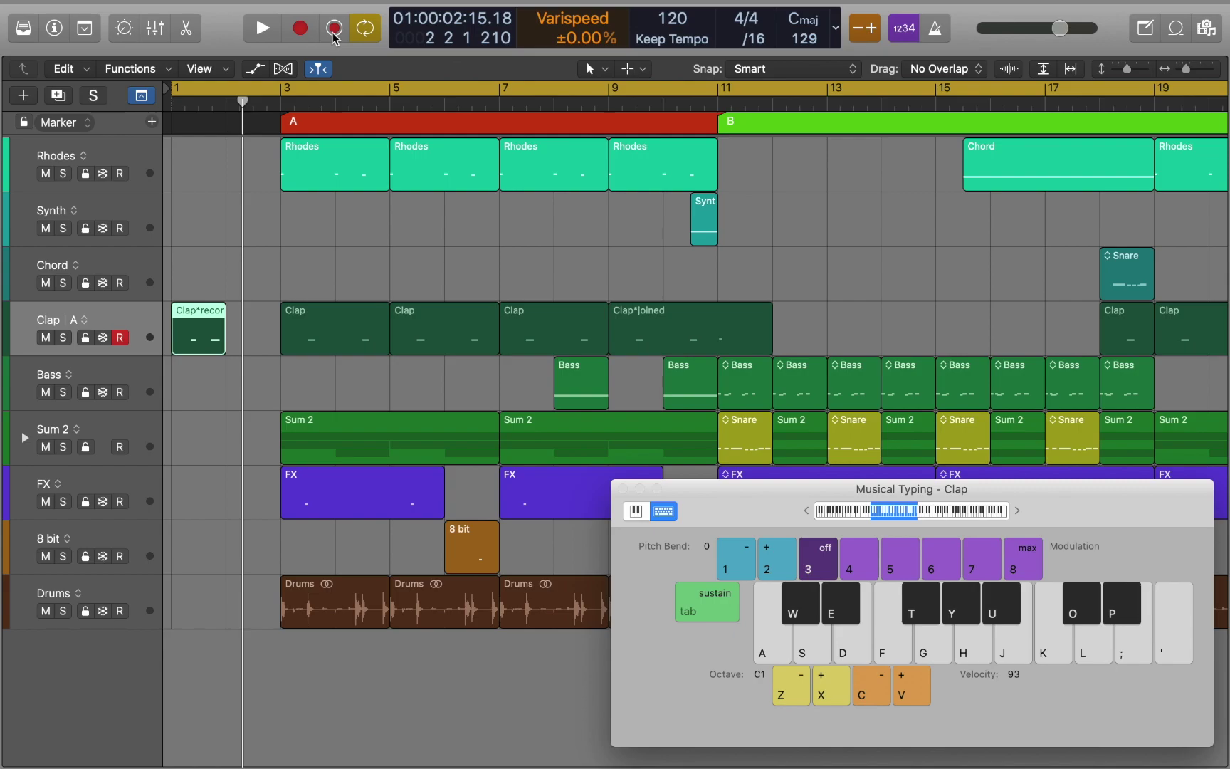
{"action": "key", "text": "space"}
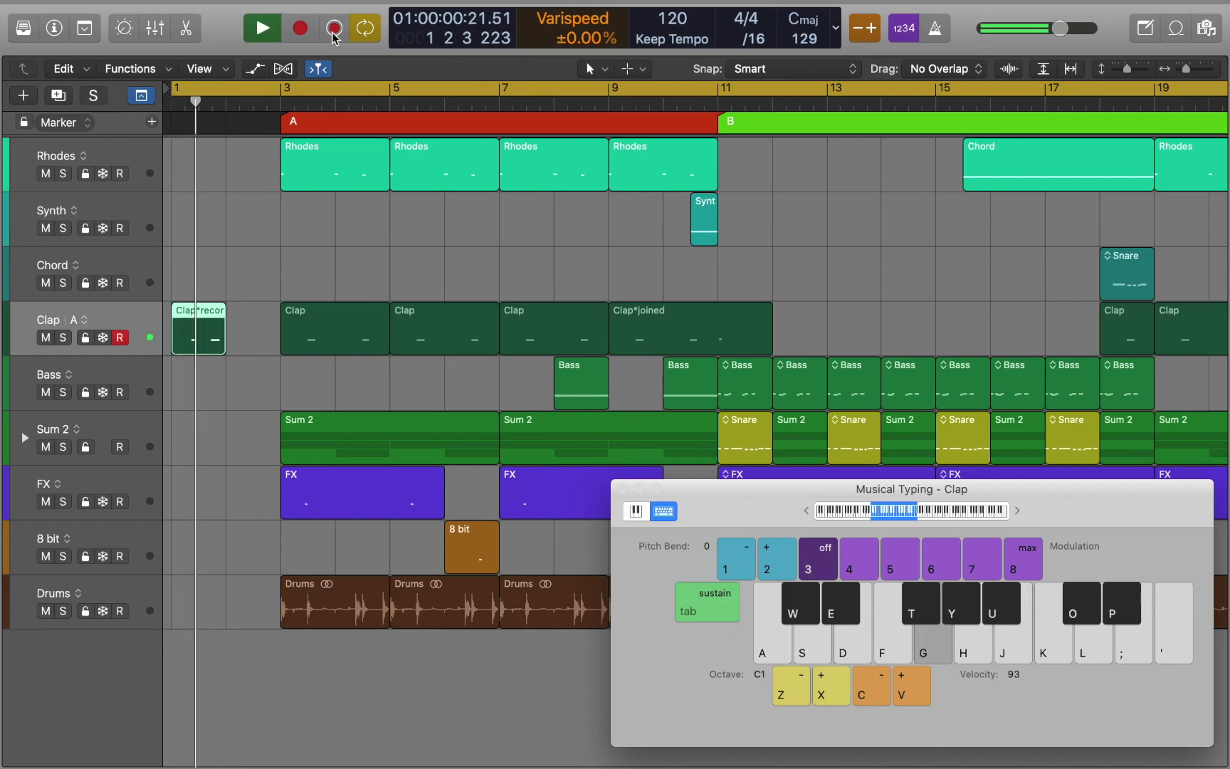
{"action": "key", "text": "space"}
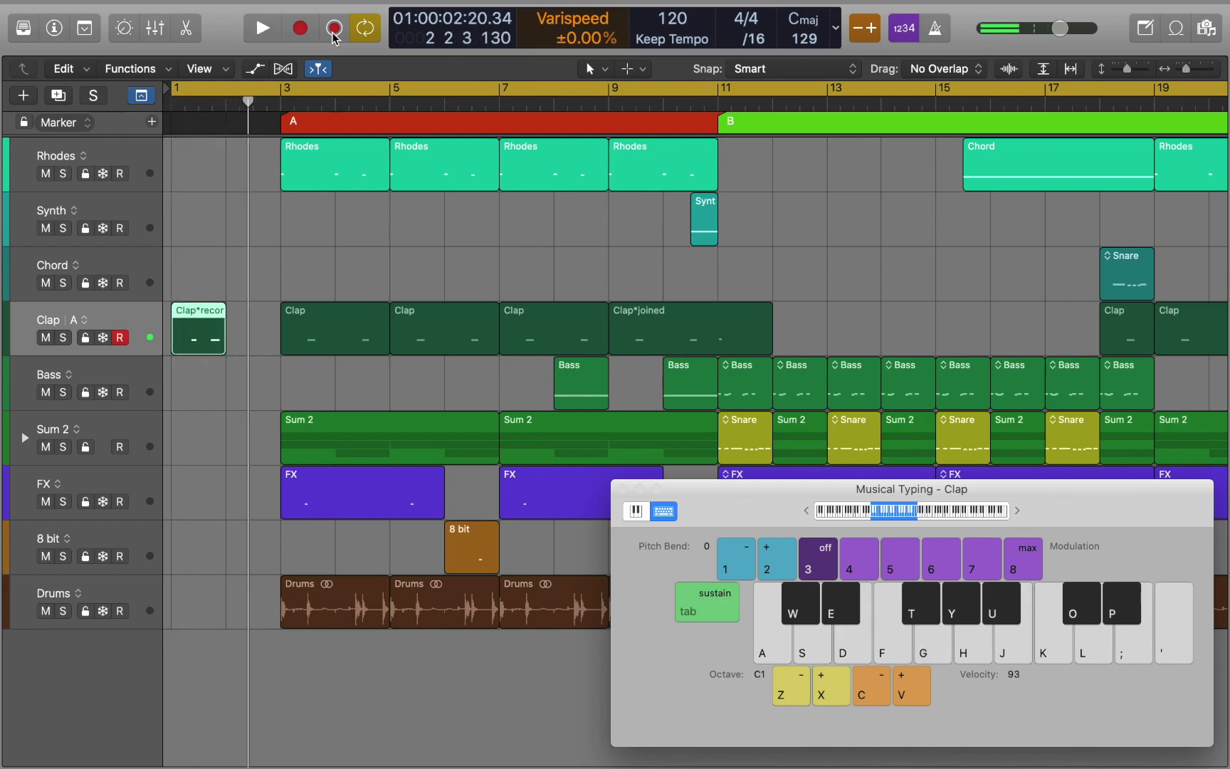